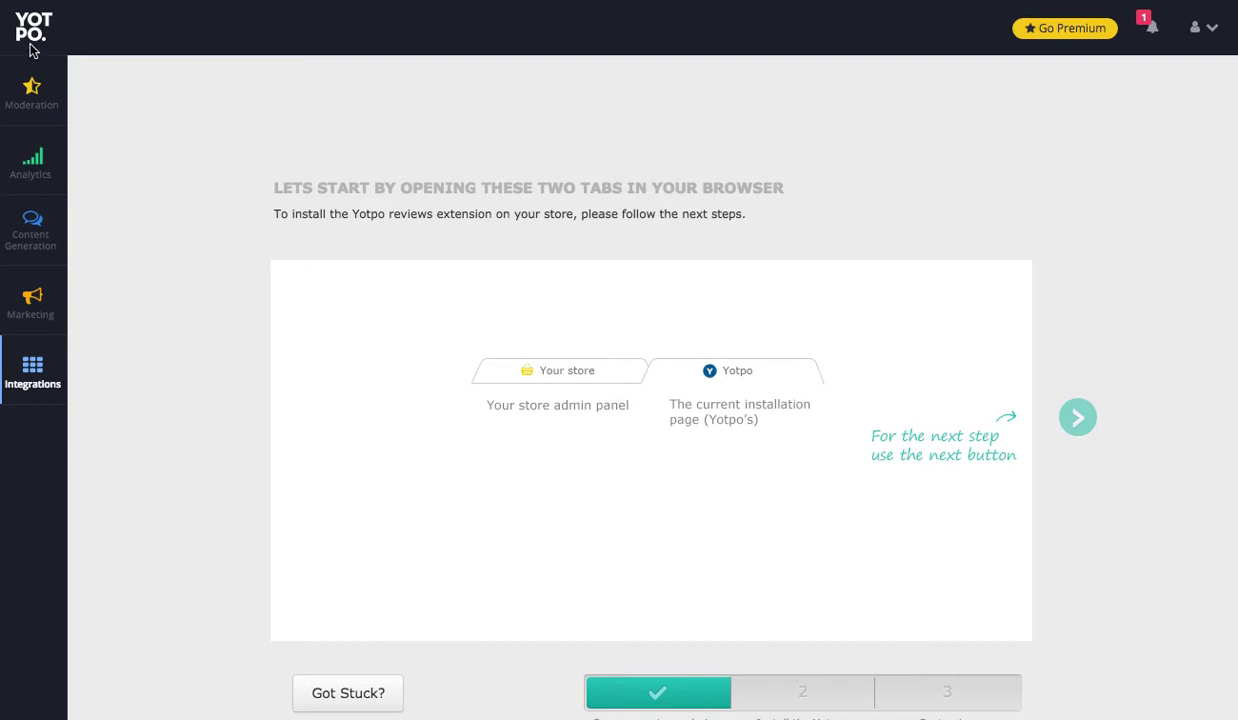
Advance the Yotpo installation guide to step 1.1 and copy the JavaScript library code, closing the Integrations side panel.
left_click(45, 378)
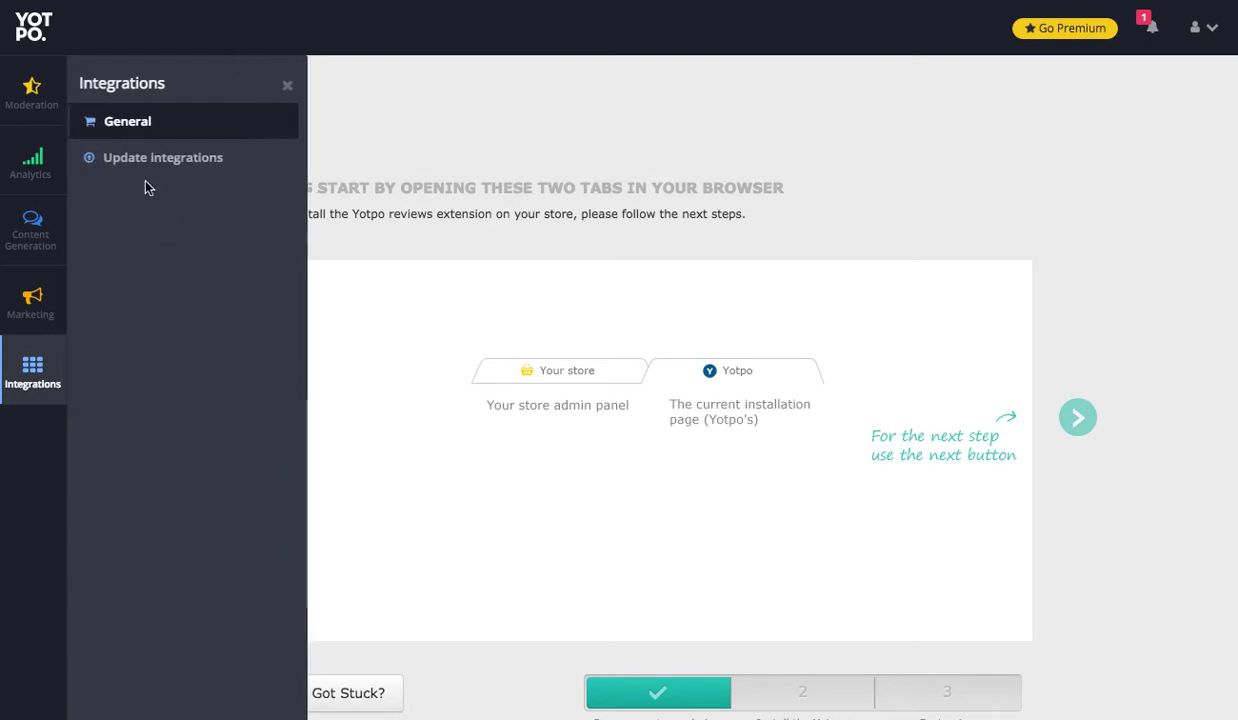
left_click(546, 152)
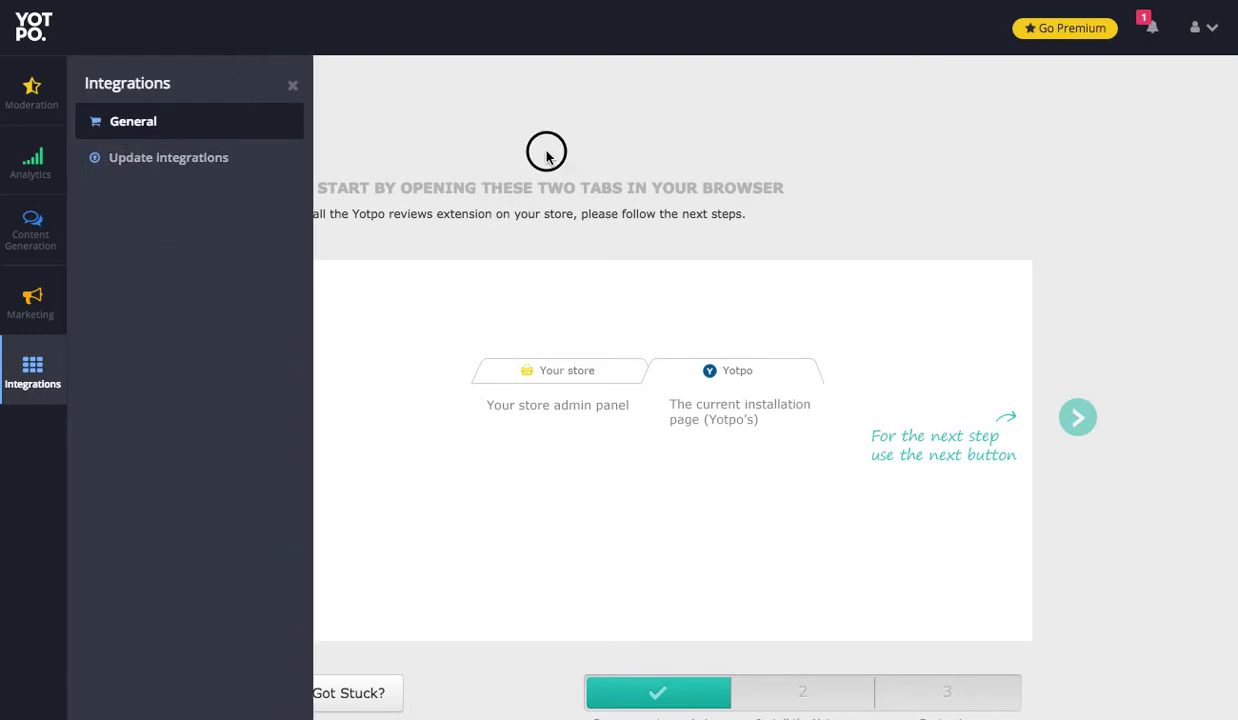
left_click(1076, 418)
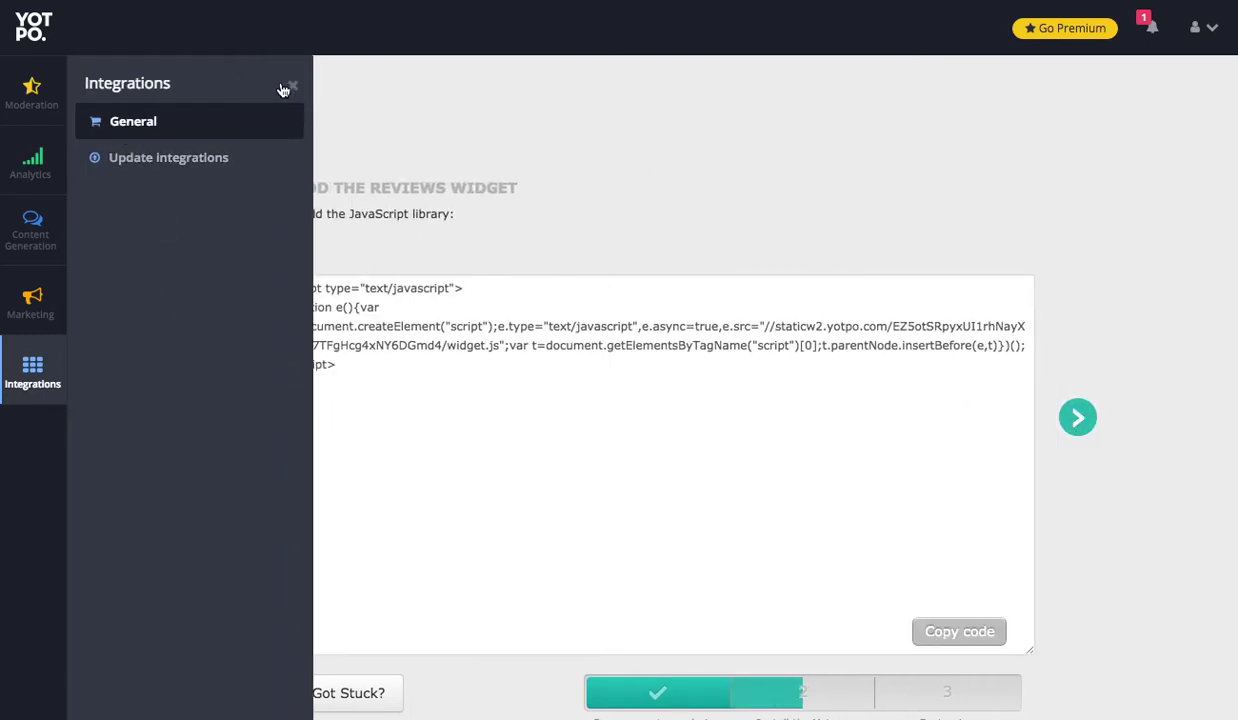
left_click(292, 85)
left_click_drag(368, 381, 273, 280)
key("ctrl+c")
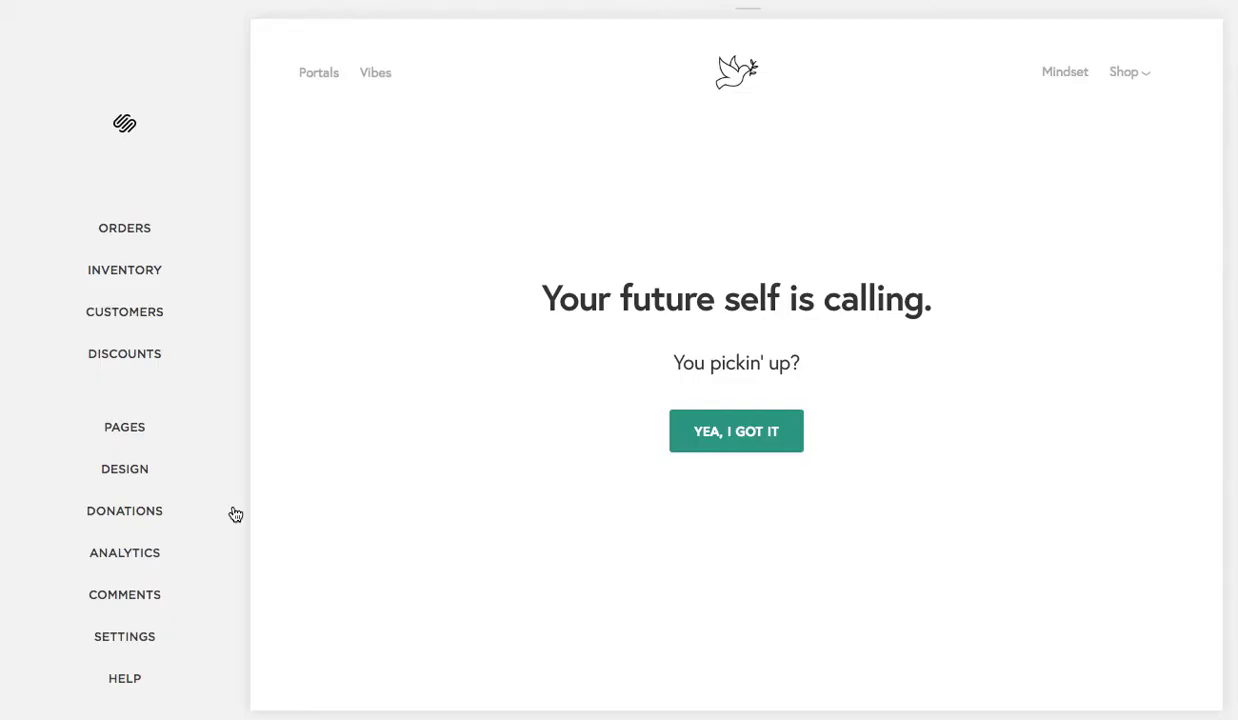
Switch to Squarespace and open the Code Injection page in the site's advanced settings.
left_click(124, 636)
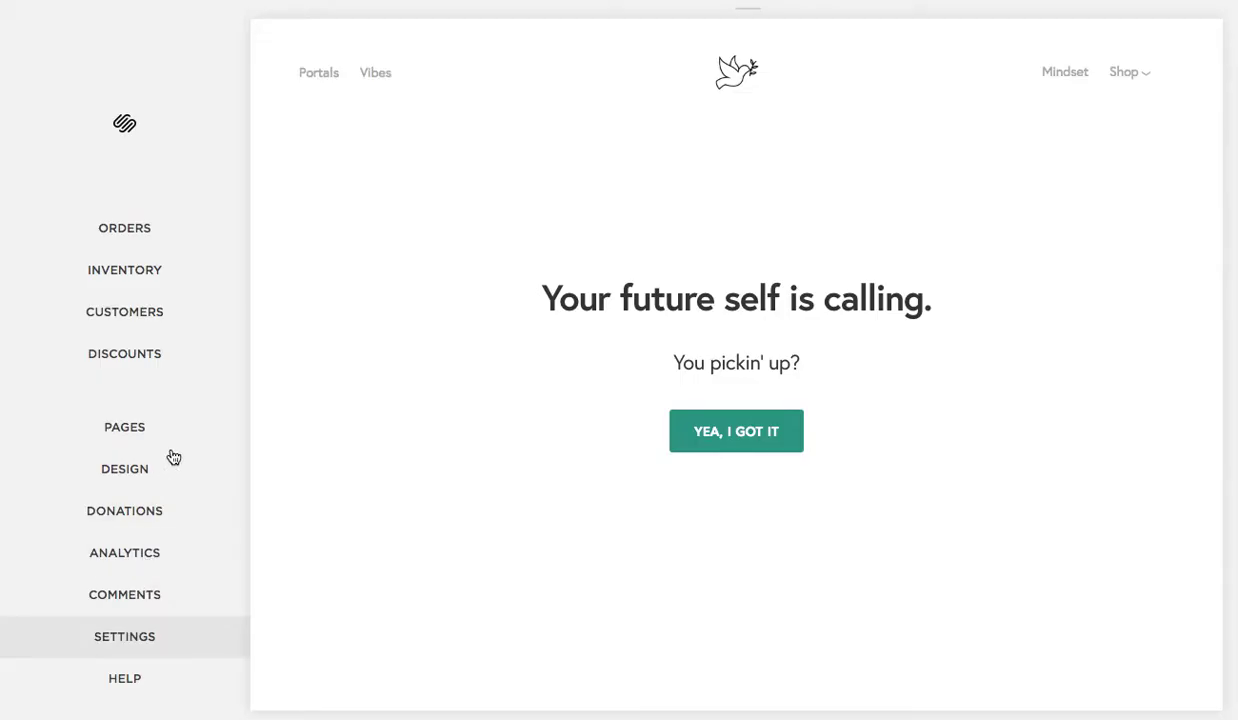
scroll(116, 670, "down", 3)
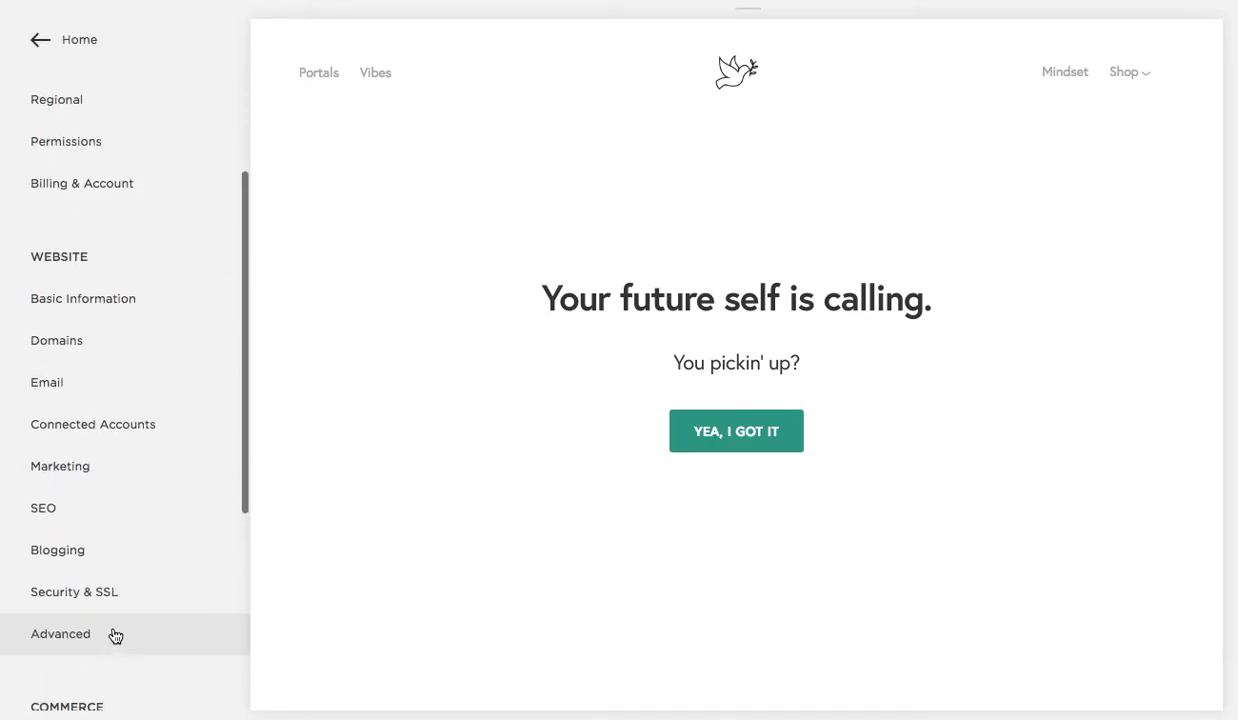
left_click(124, 628)
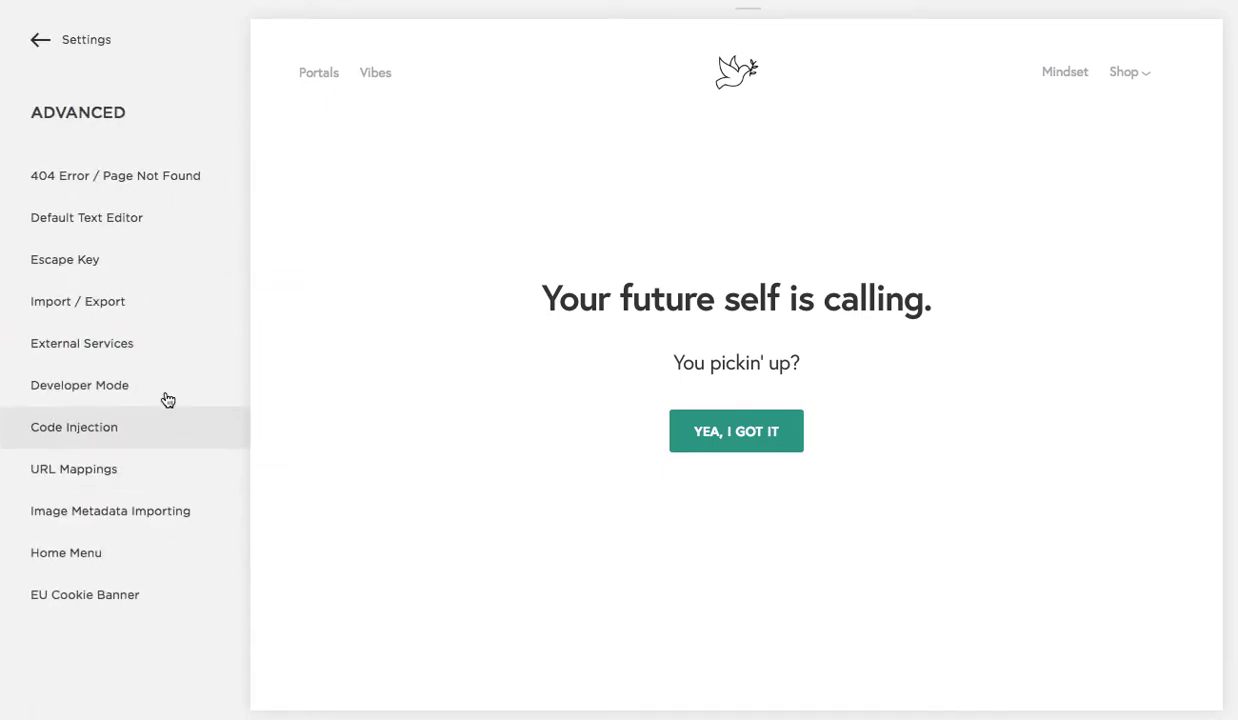
left_click(136, 449)
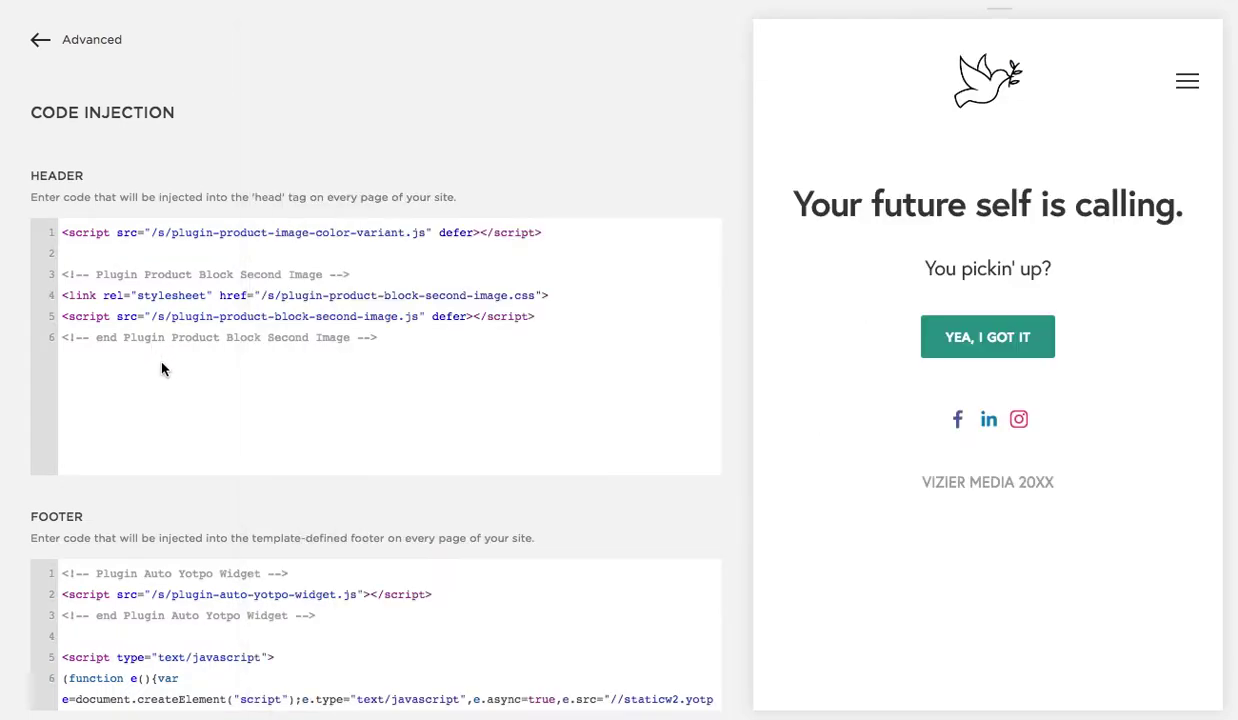
Replace the Yotpo JavaScript block in the footer code injection with the copied library code.
scroll(353, 641, "down", 2)
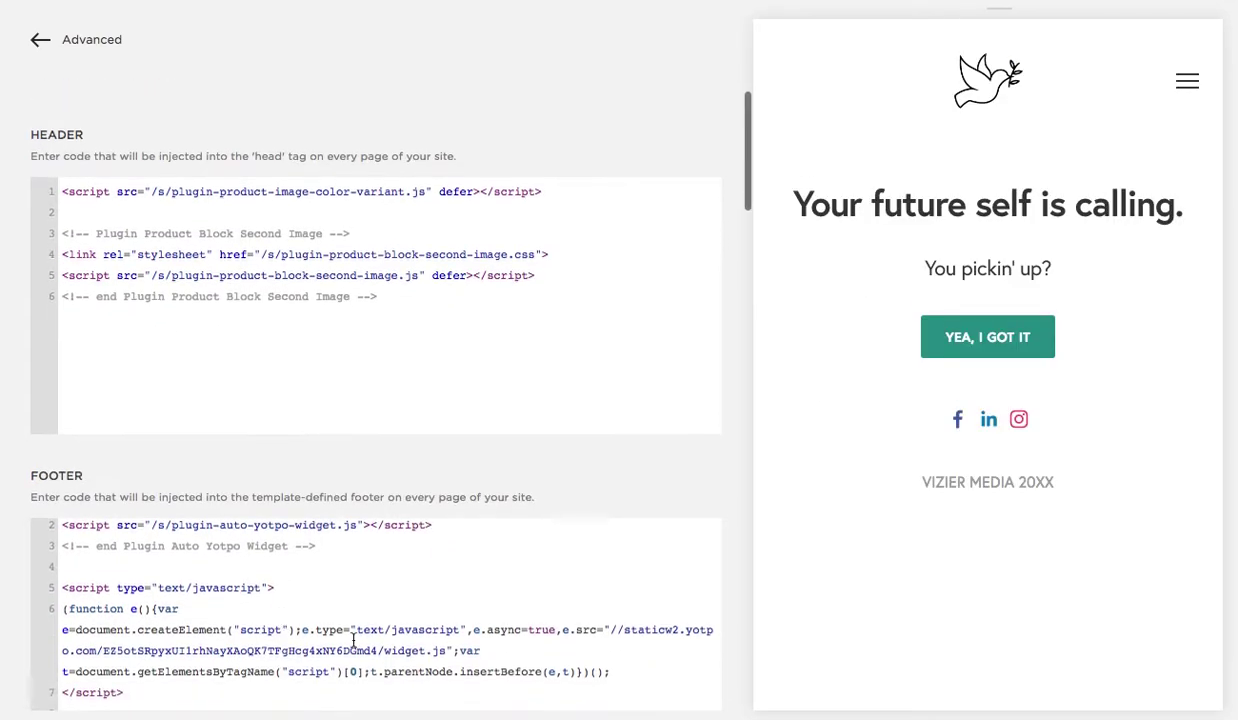
left_click_drag(134, 692, 28, 581)
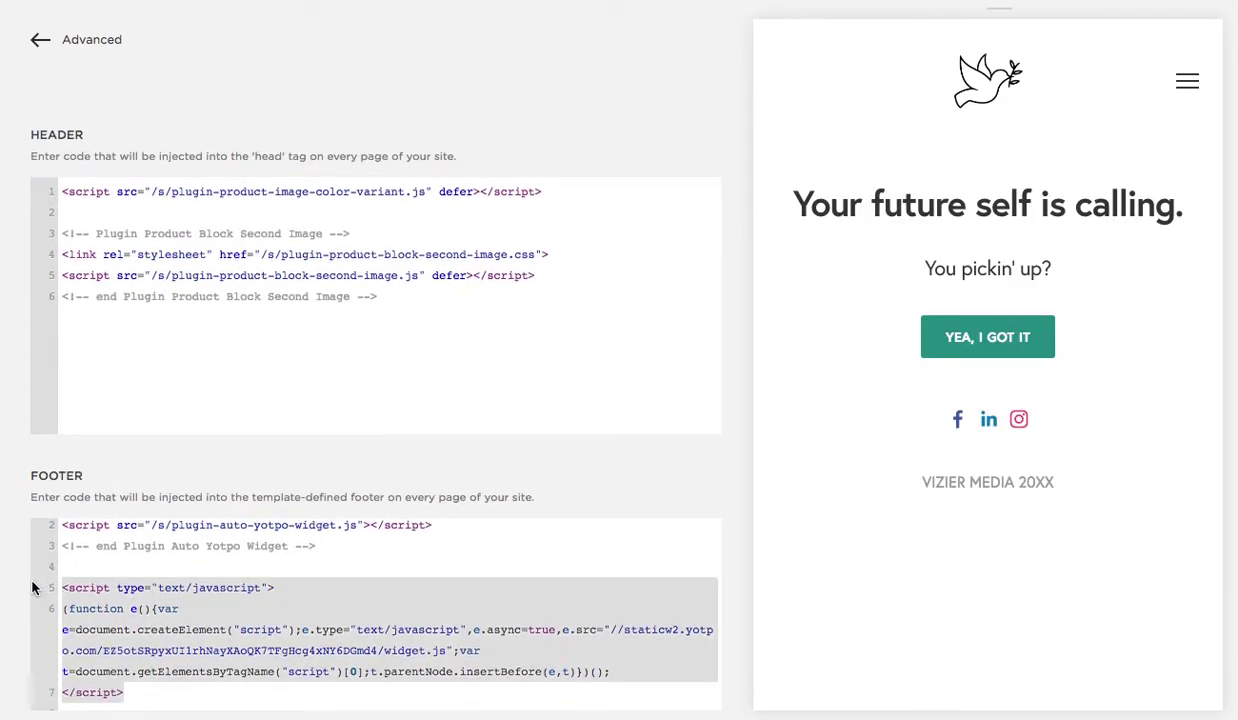
key("ctrl+v")
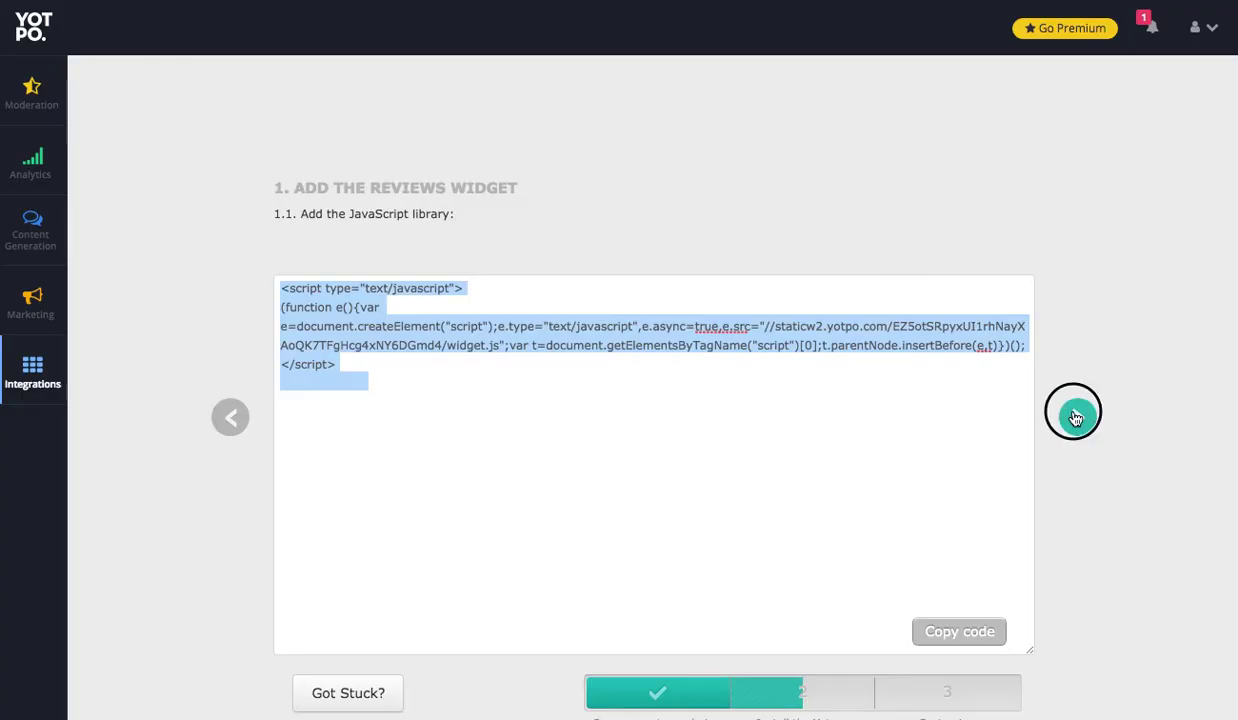
Return to the Yotpo installation guide, advance to step 1.2 and copy the yotpo-main-widget div code.
left_click(1077, 417)
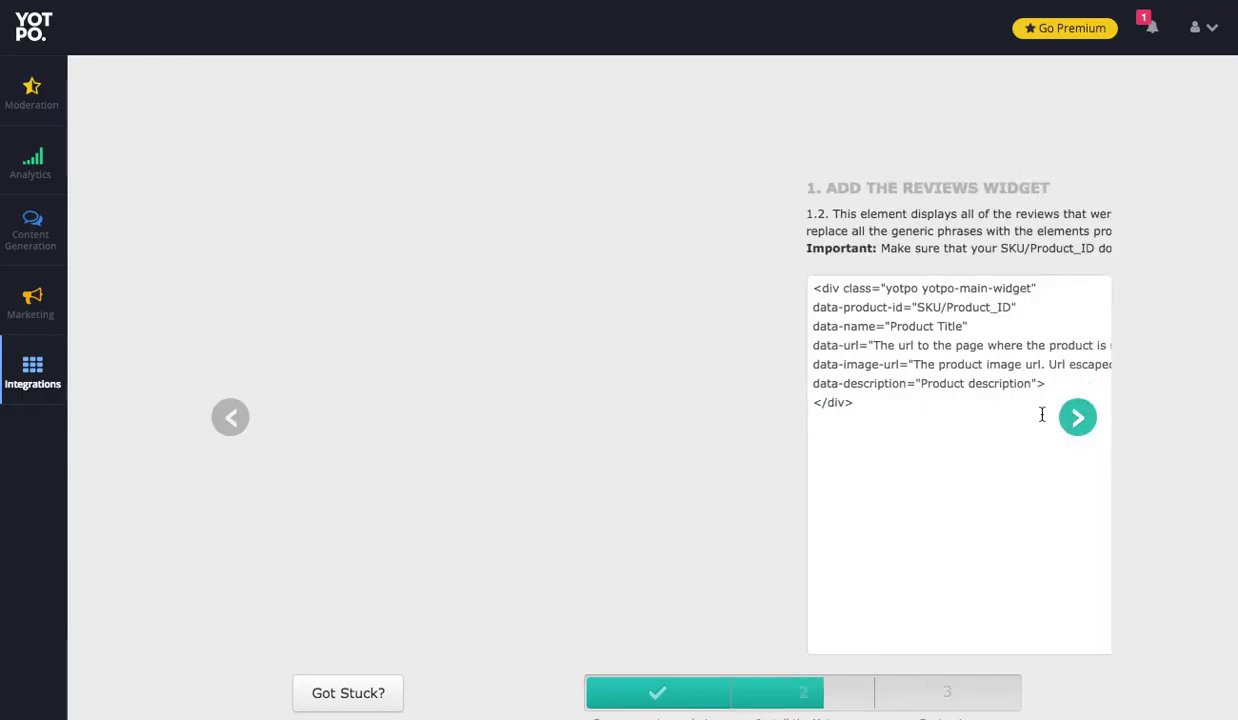
left_click_drag(448, 423, 274, 294)
key("ctrl+c")
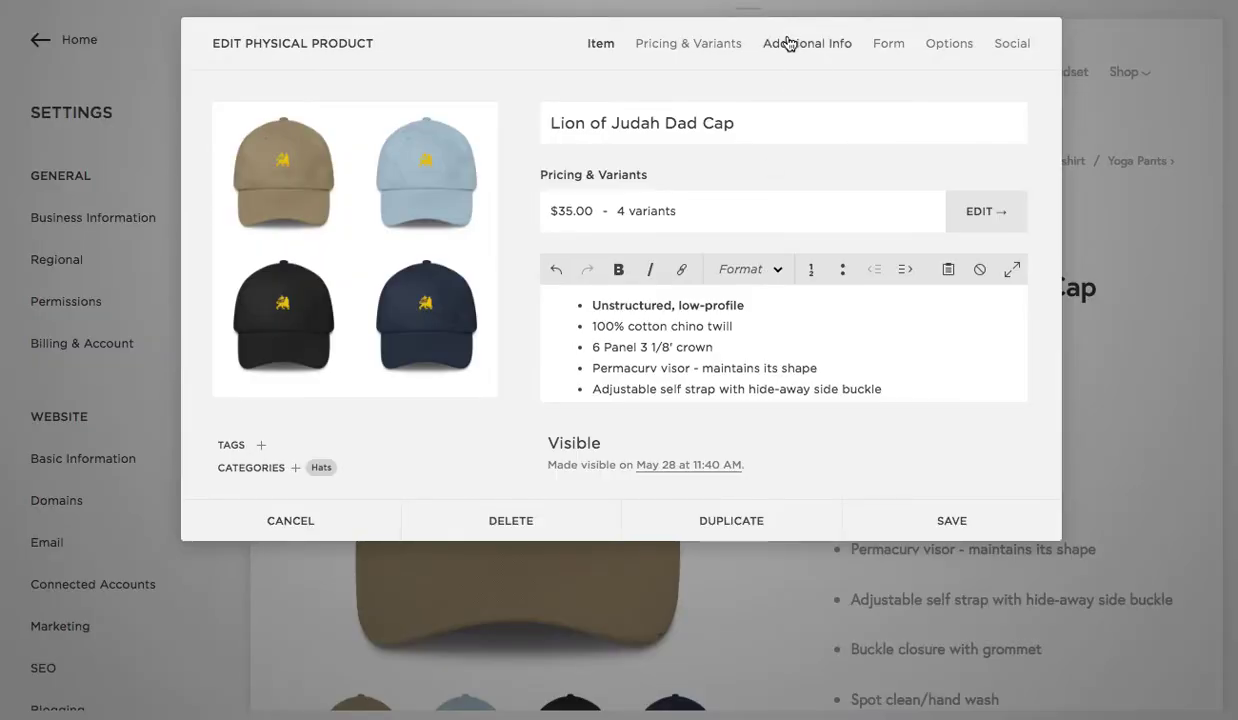
Add a code block to the Lion of Judah Dad Cap's additional info in Squarespace, replacing its sample content with the copied Yotpo widget code.
left_click(805, 43)
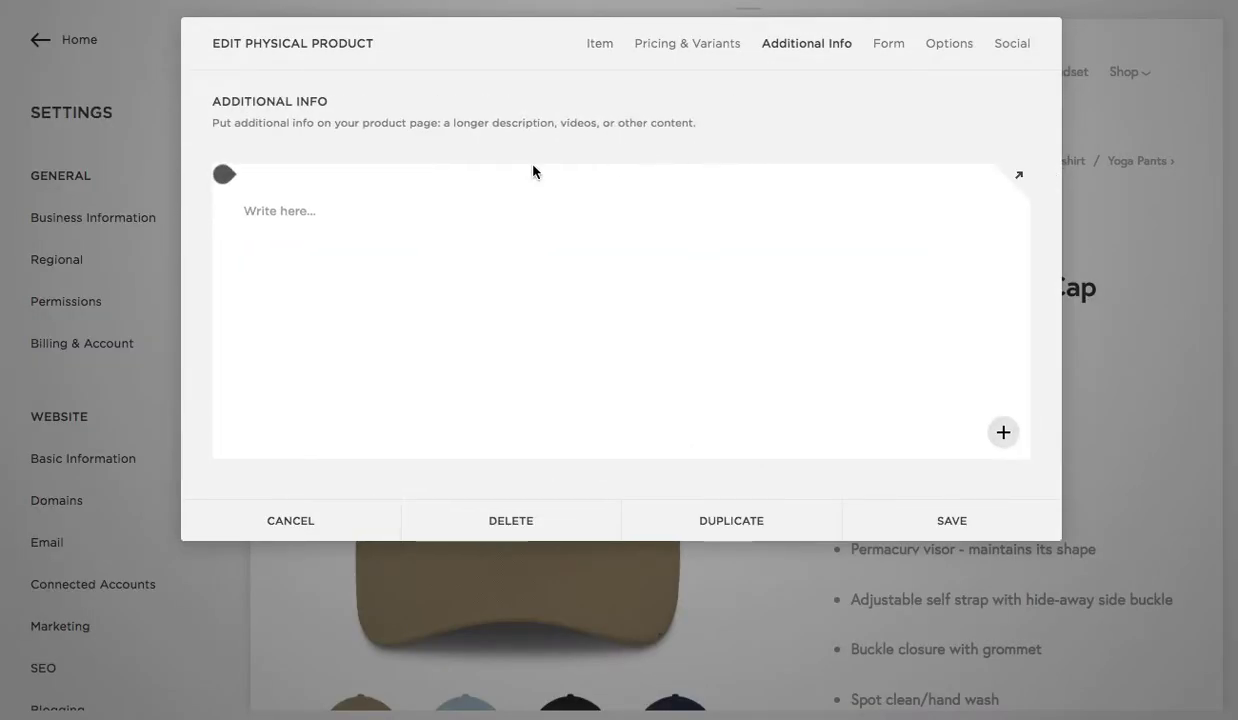
left_click(230, 185)
scroll(519, 372, "down", 4)
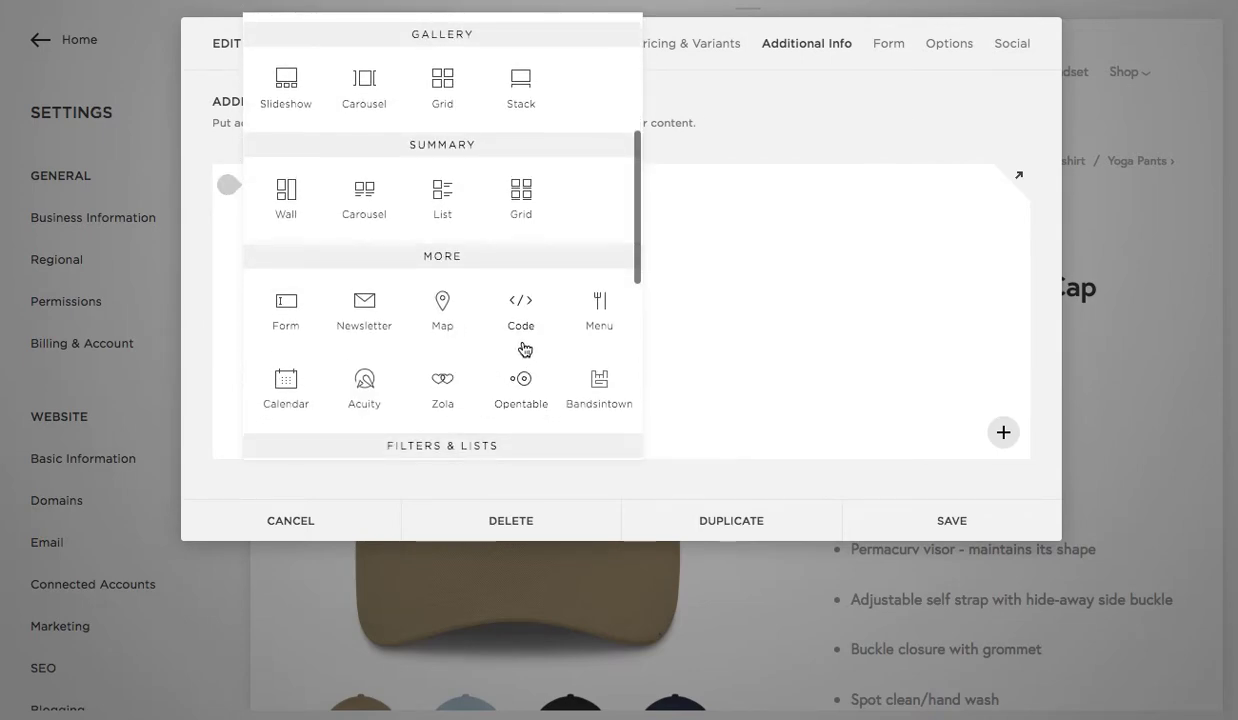
left_click(537, 328)
left_click_drag(810, 379, 700, 370)
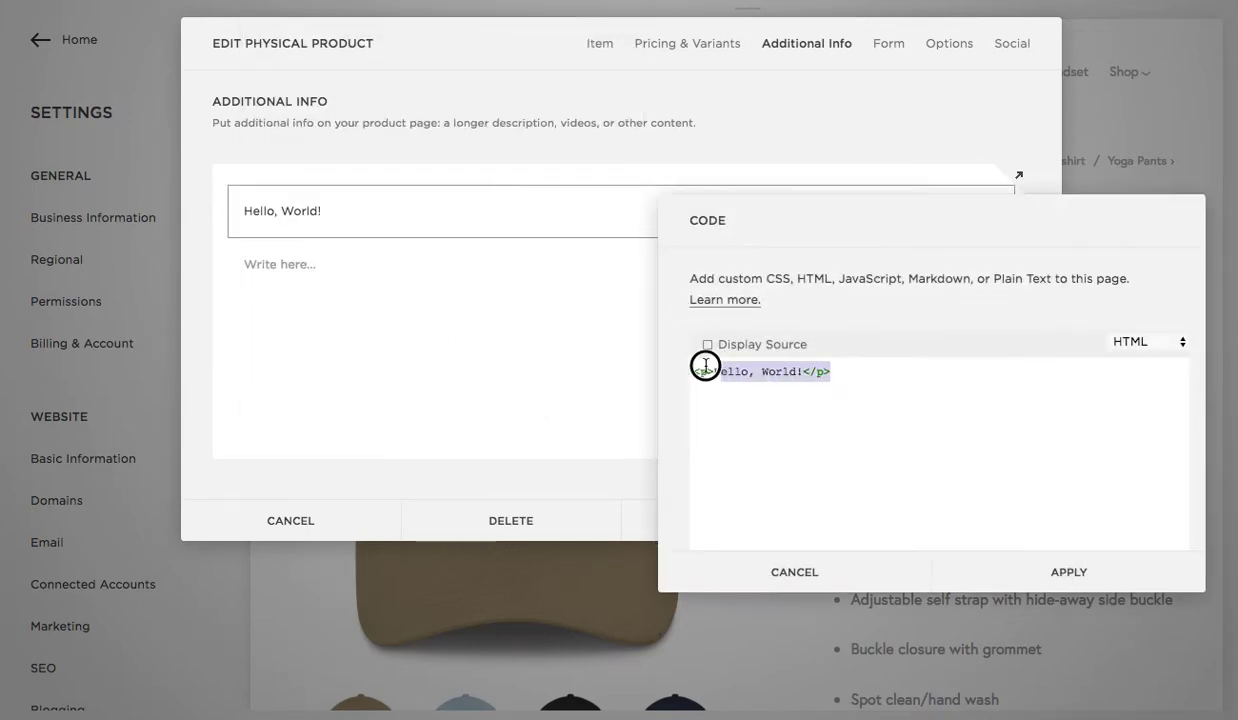
key("ctrl+v")
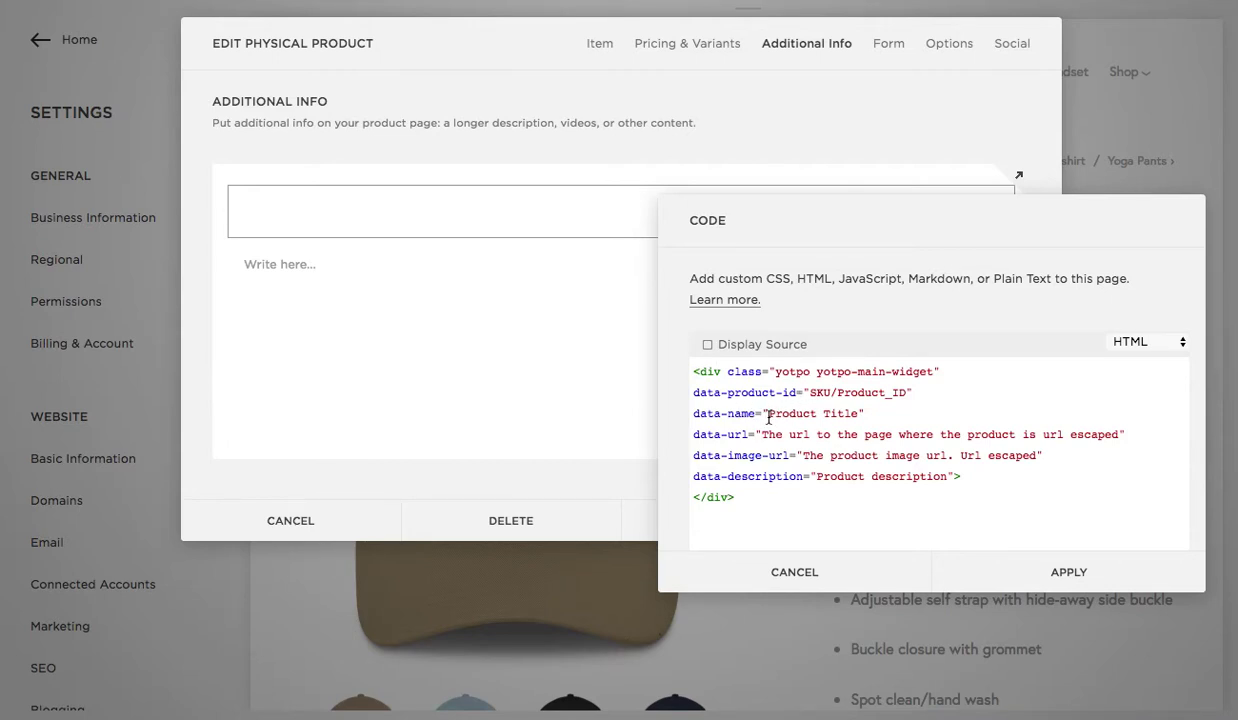
Discard the widget code and remove the code block, closing the product editor without saving.
left_click_drag(768, 416, 863, 411)
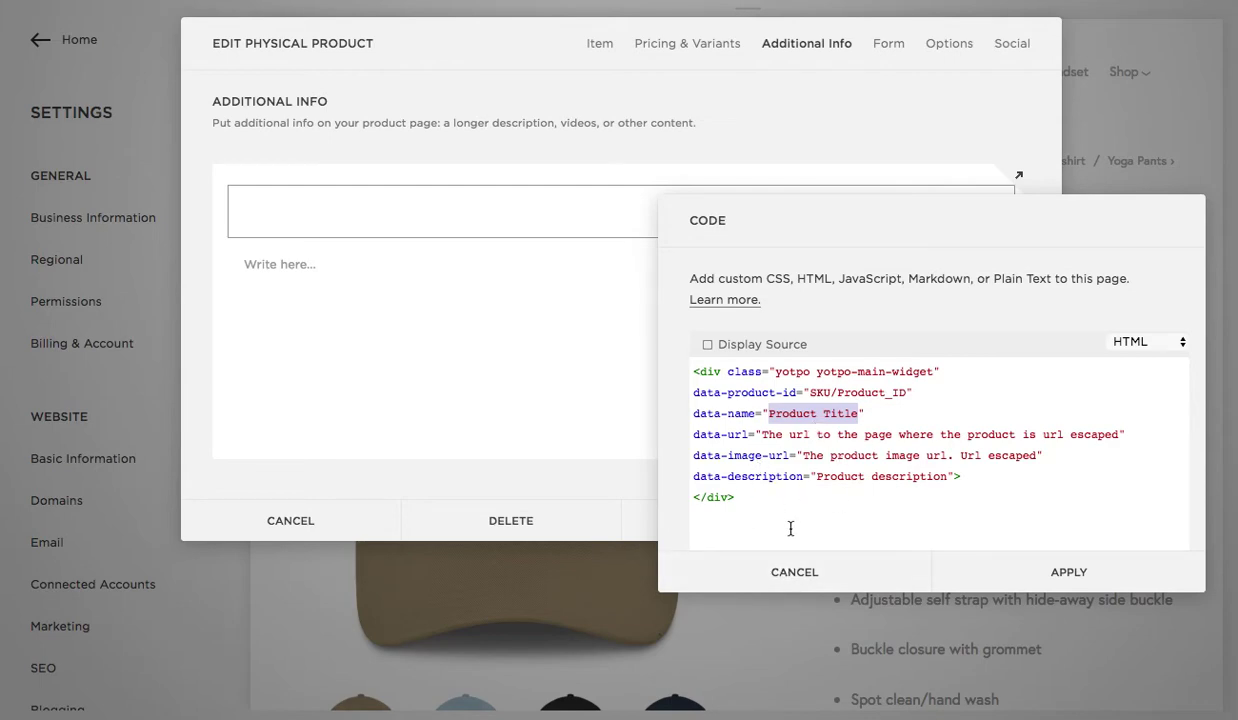
left_click(812, 575)
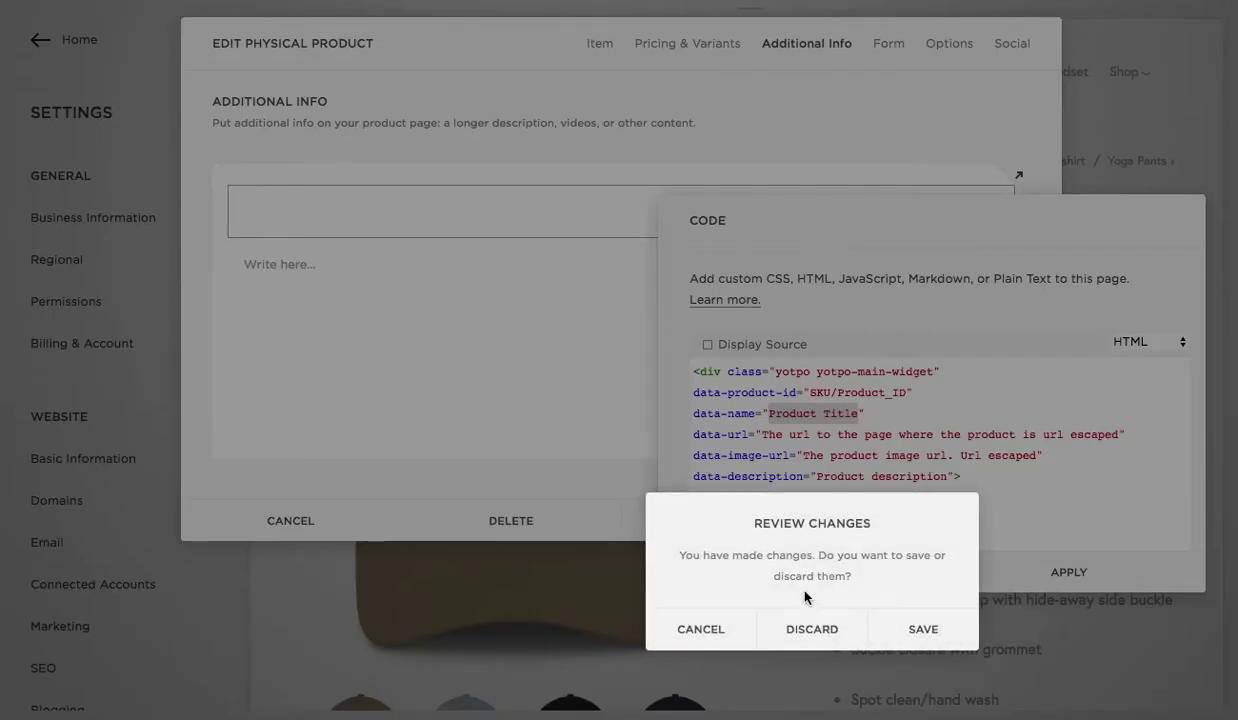
left_click(811, 629)
mouse_move(680, 249)
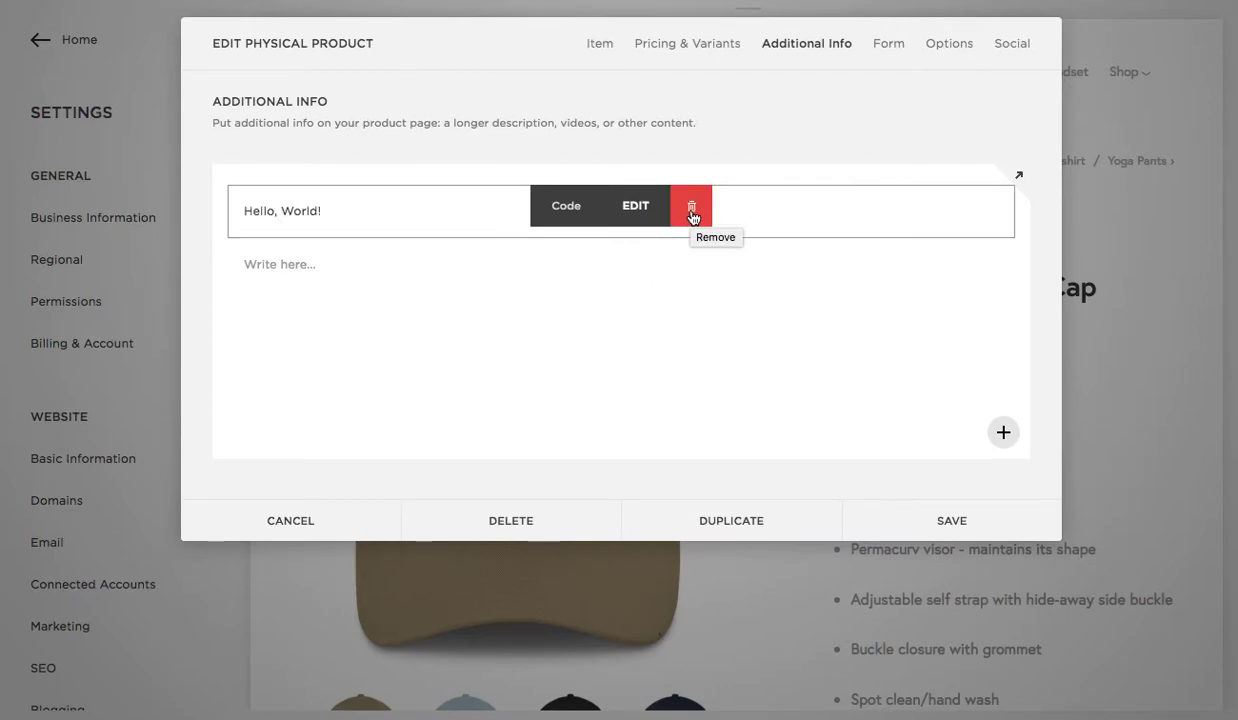
left_click(693, 217)
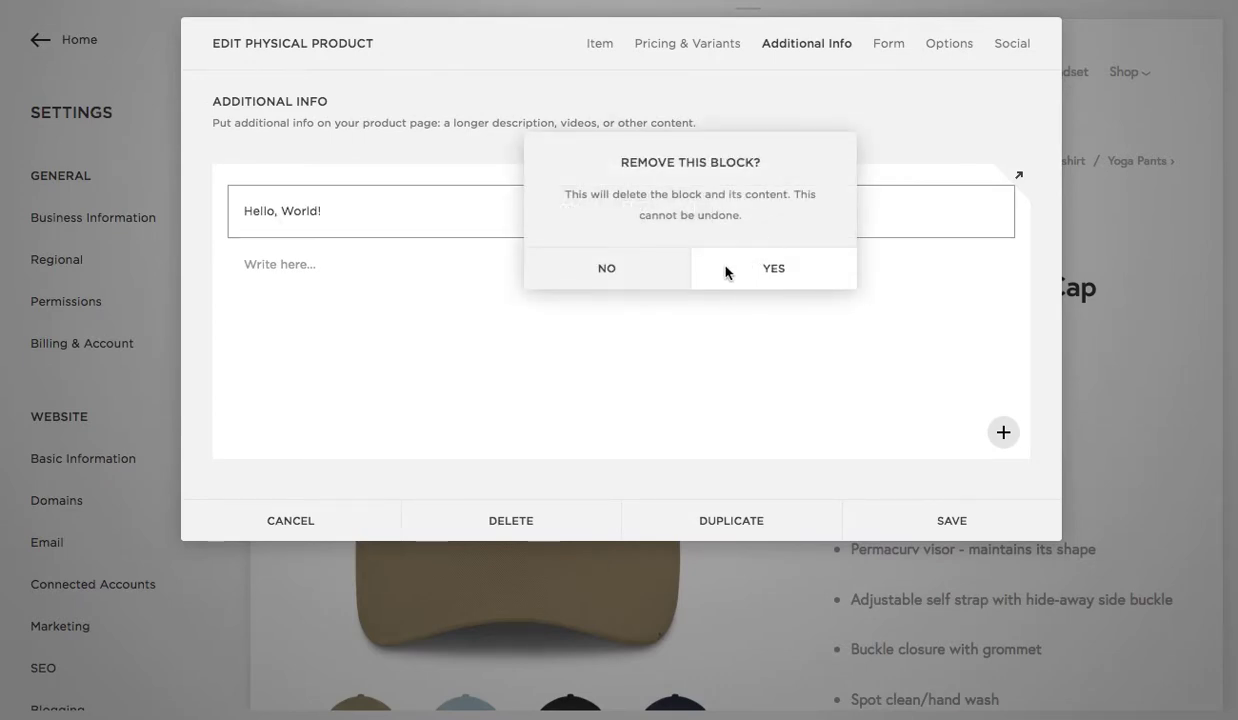
left_click(708, 265)
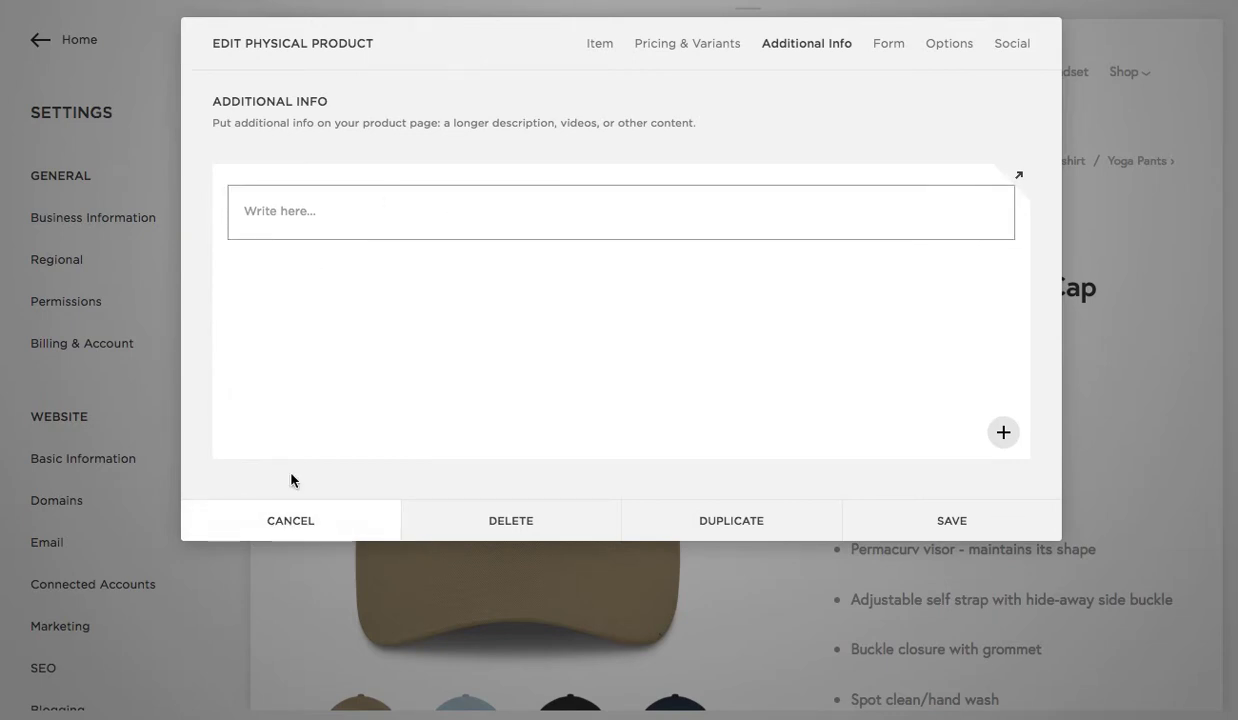
left_click(172, 180)
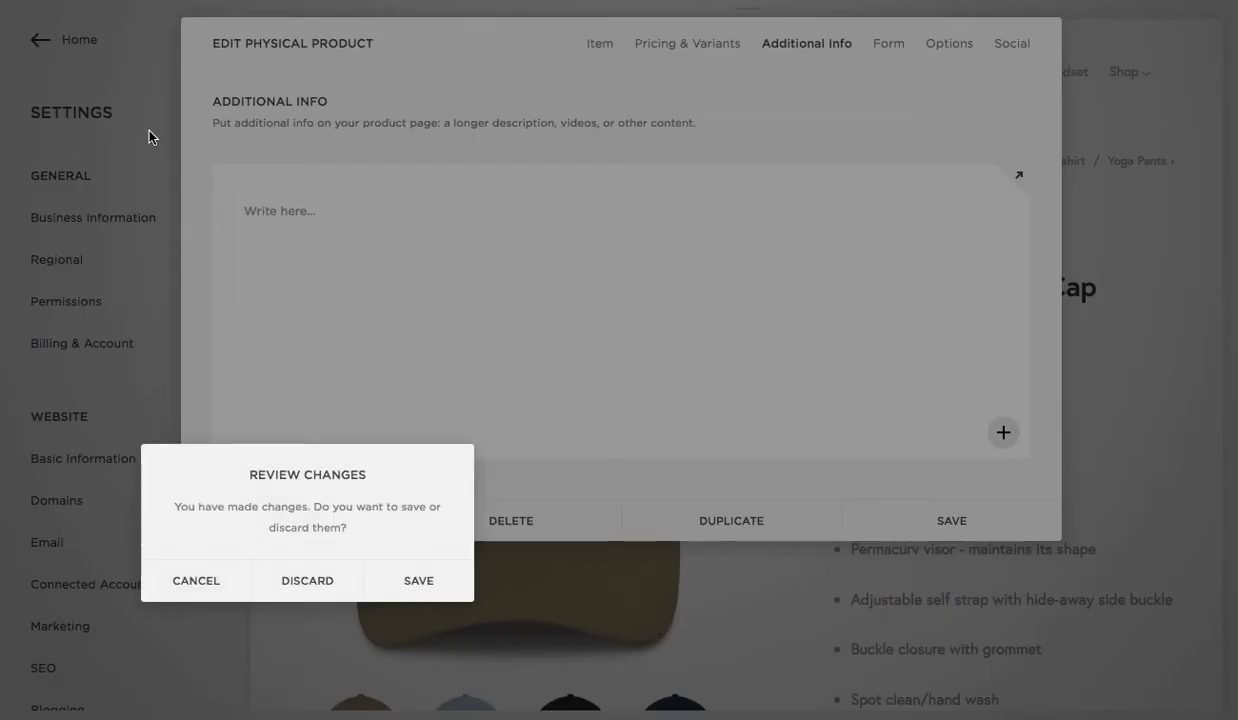
key("Return")
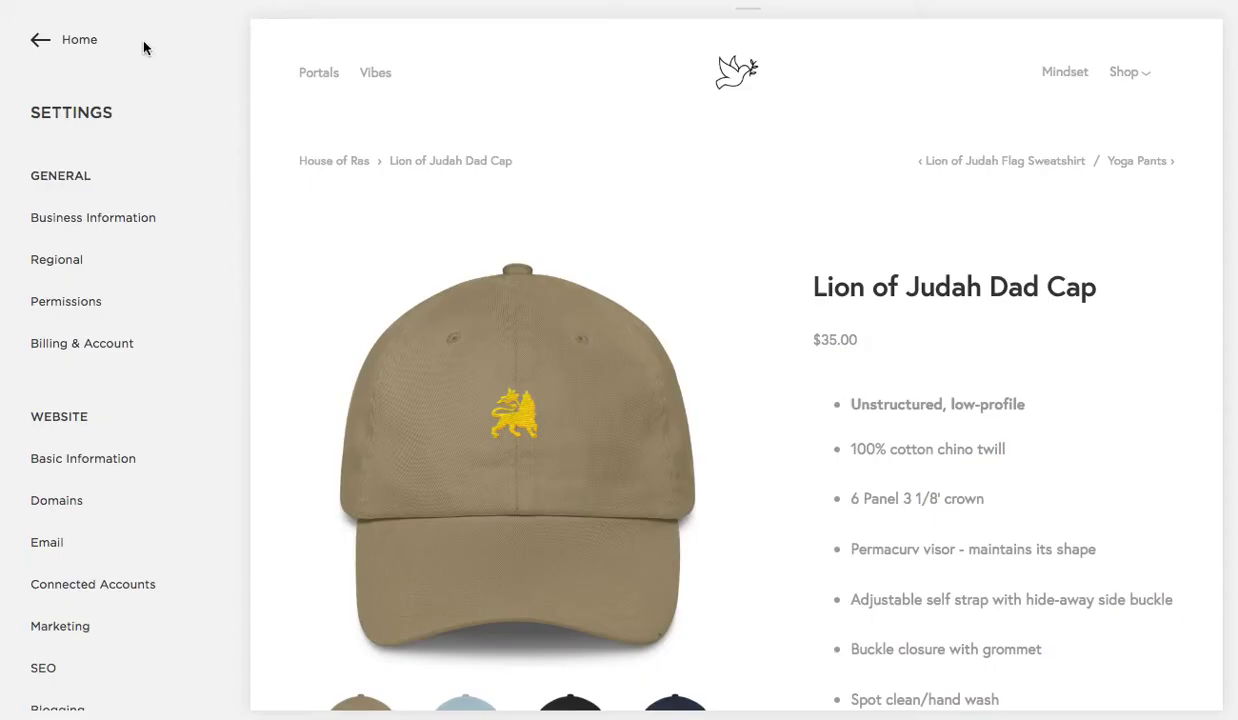
Start a new link in the site's main navigation and set its link source to Files.
left_click(24, 48)
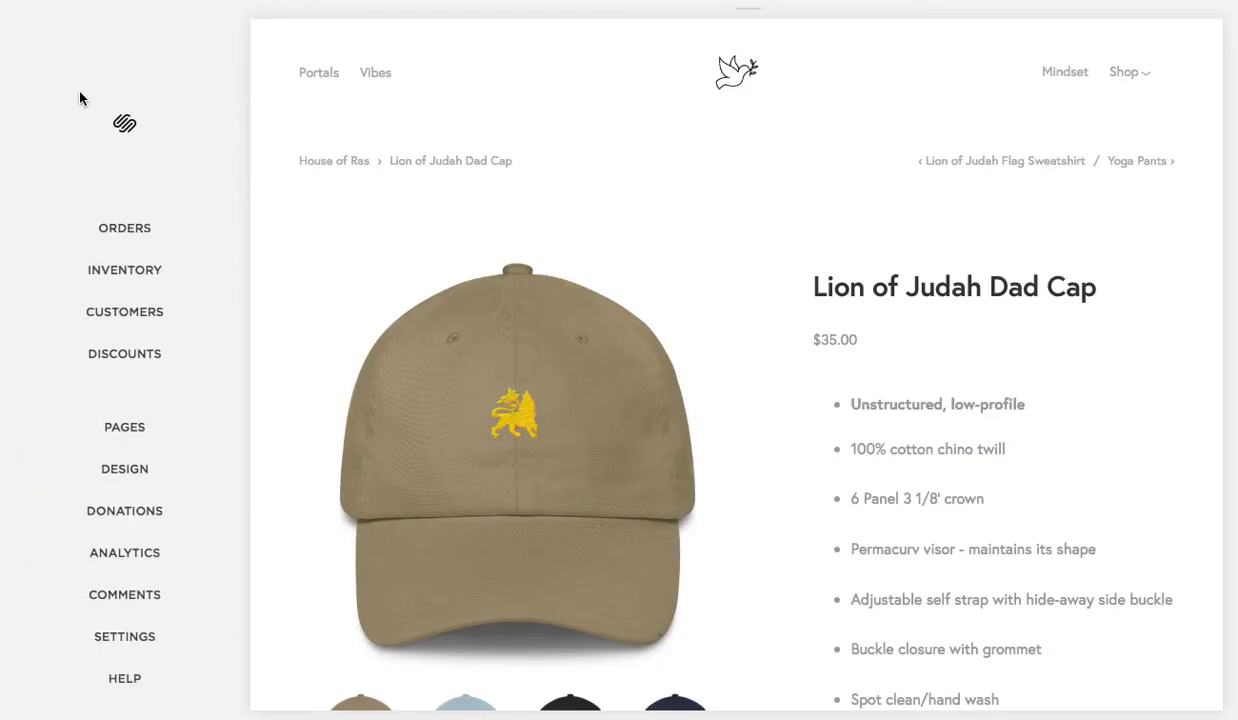
left_click(137, 431)
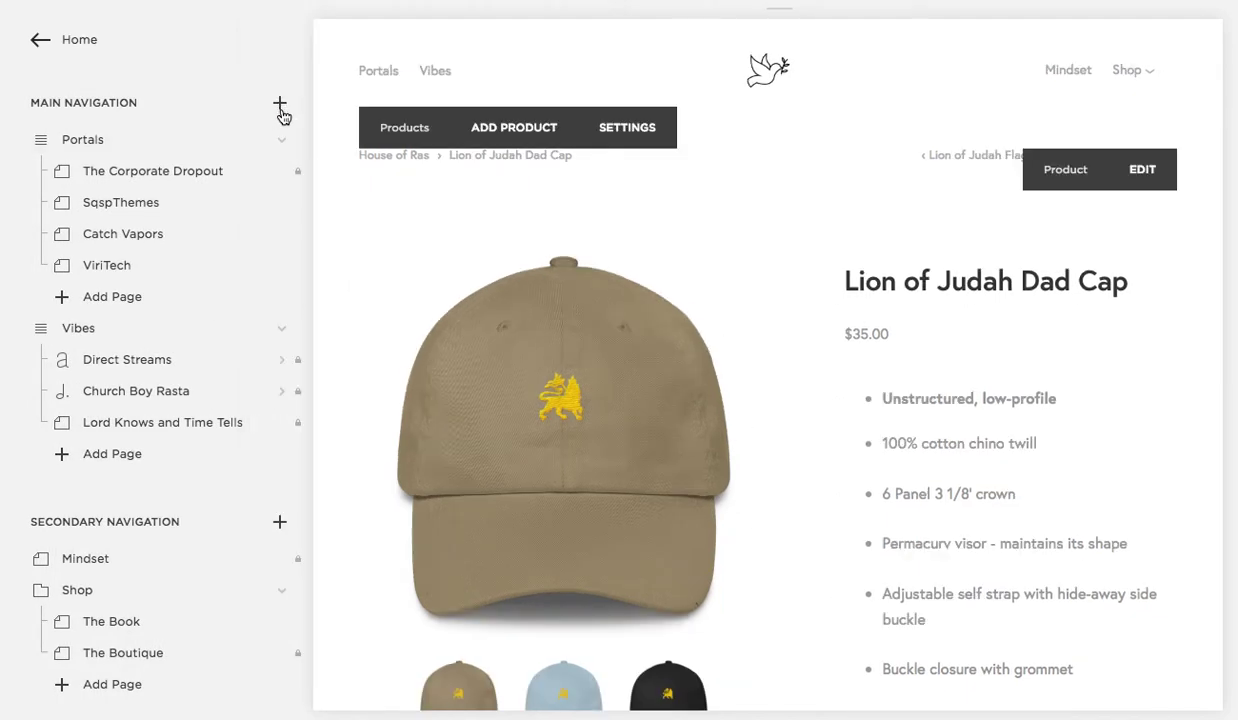
left_click(279, 103)
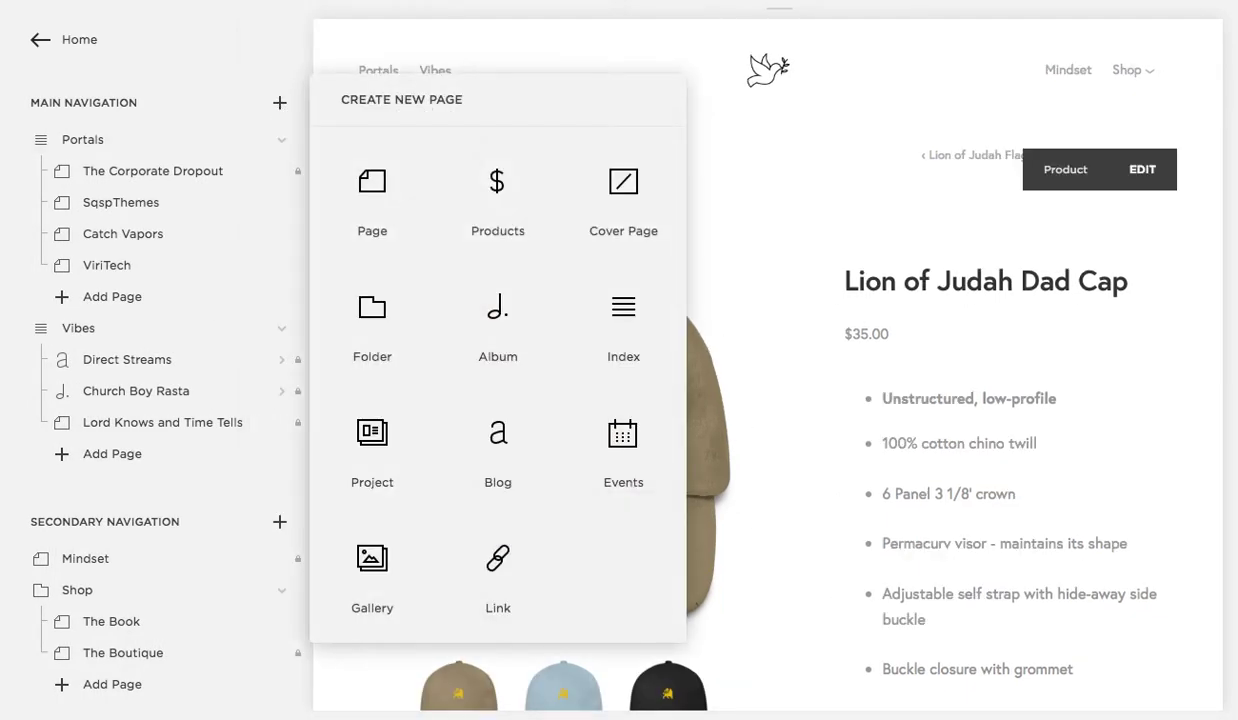
left_click_drag(1015, 138, 995, 130)
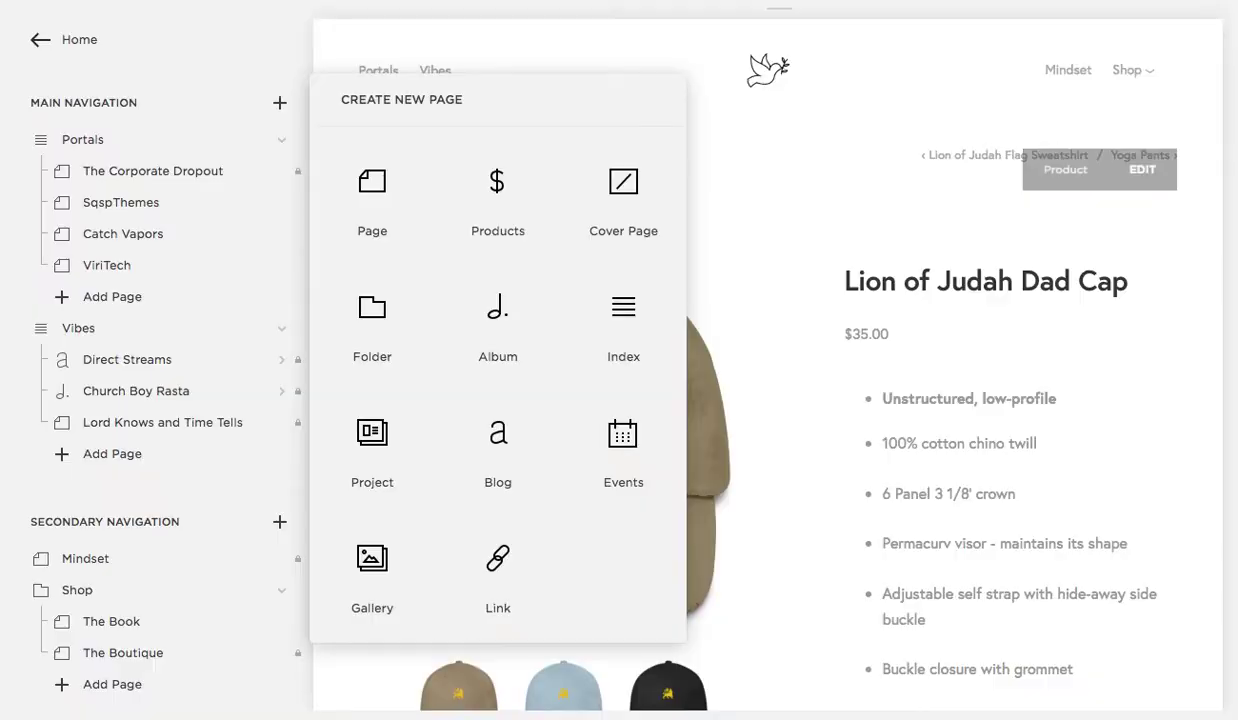
left_click(467, 540)
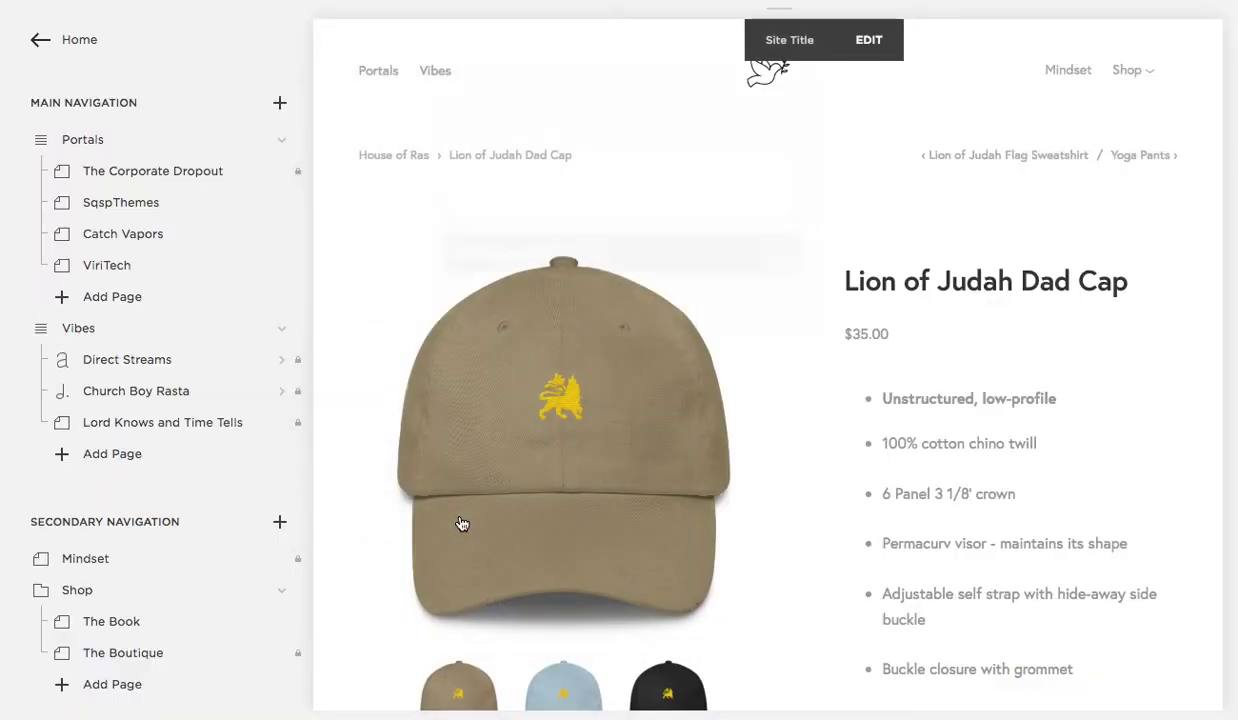
left_click(630, 255)
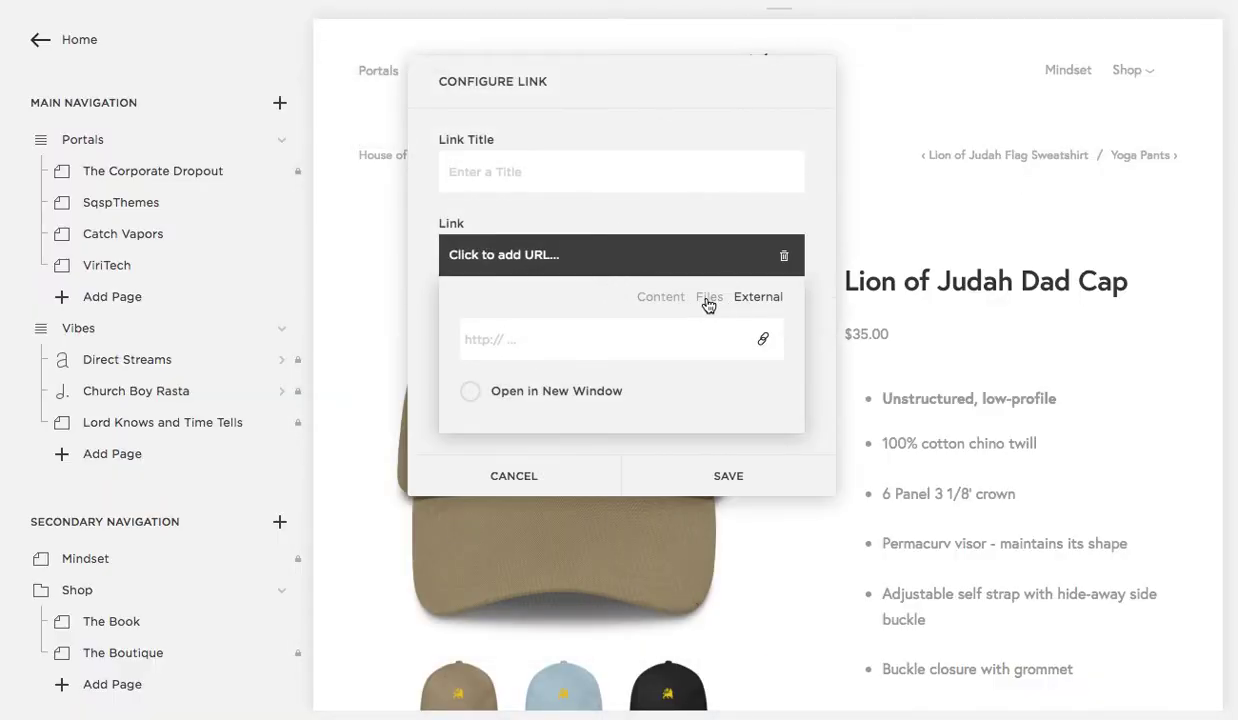
left_click(708, 298)
Locate plugin-auto-yotpo-widget.js in the Sqsp Auto Yotpo Widget Plugin folder and among the site's existing files, closing the link setup.
key("super+Tab")
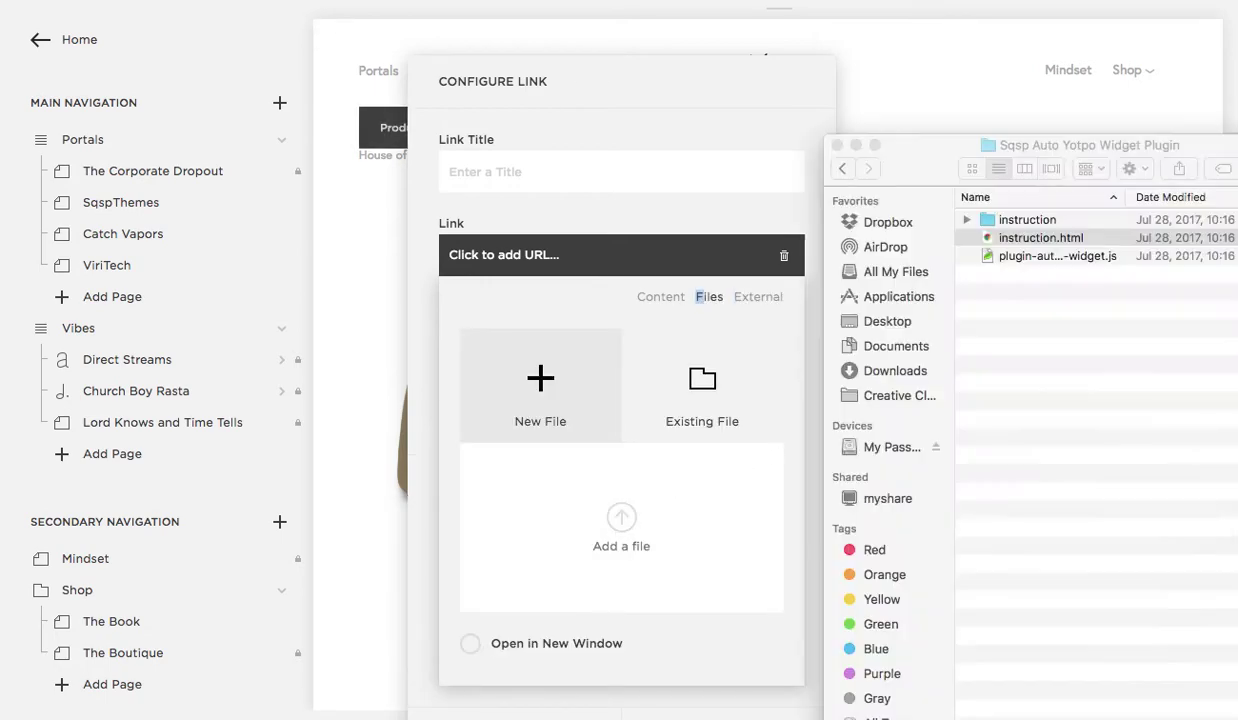
left_click(1040, 236)
left_click_drag(1030, 254, 1237, 318)
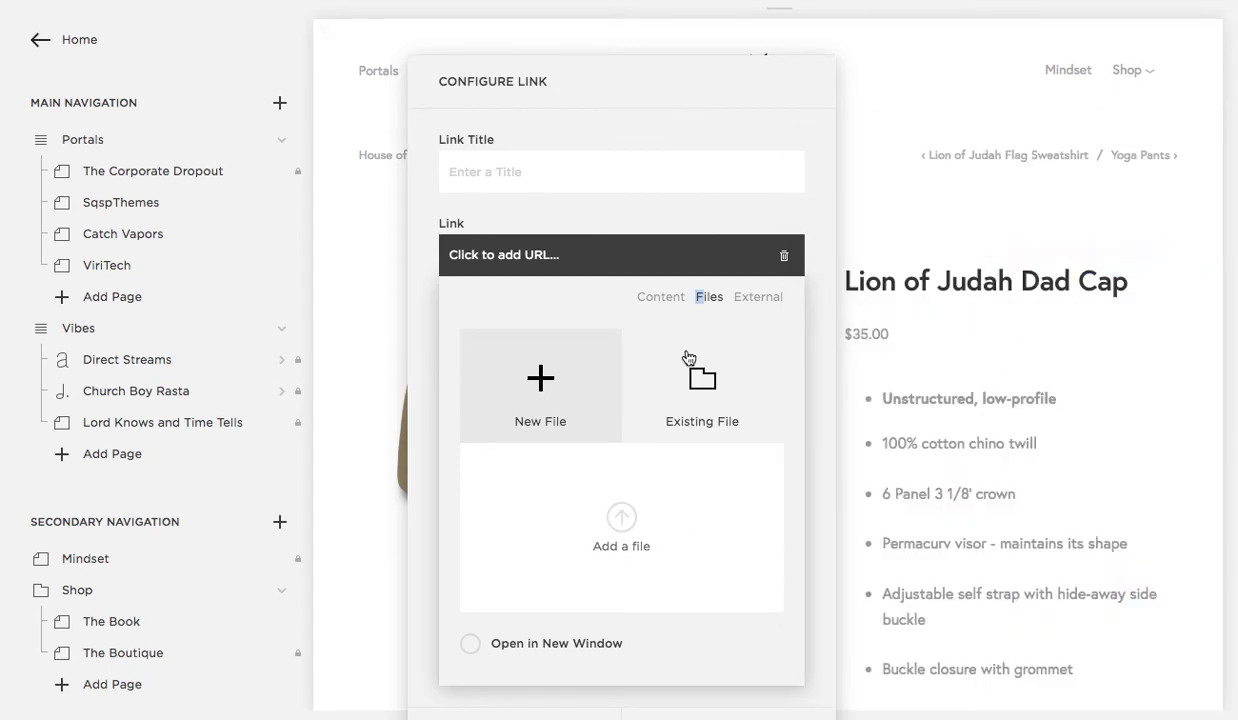
left_click(702, 388)
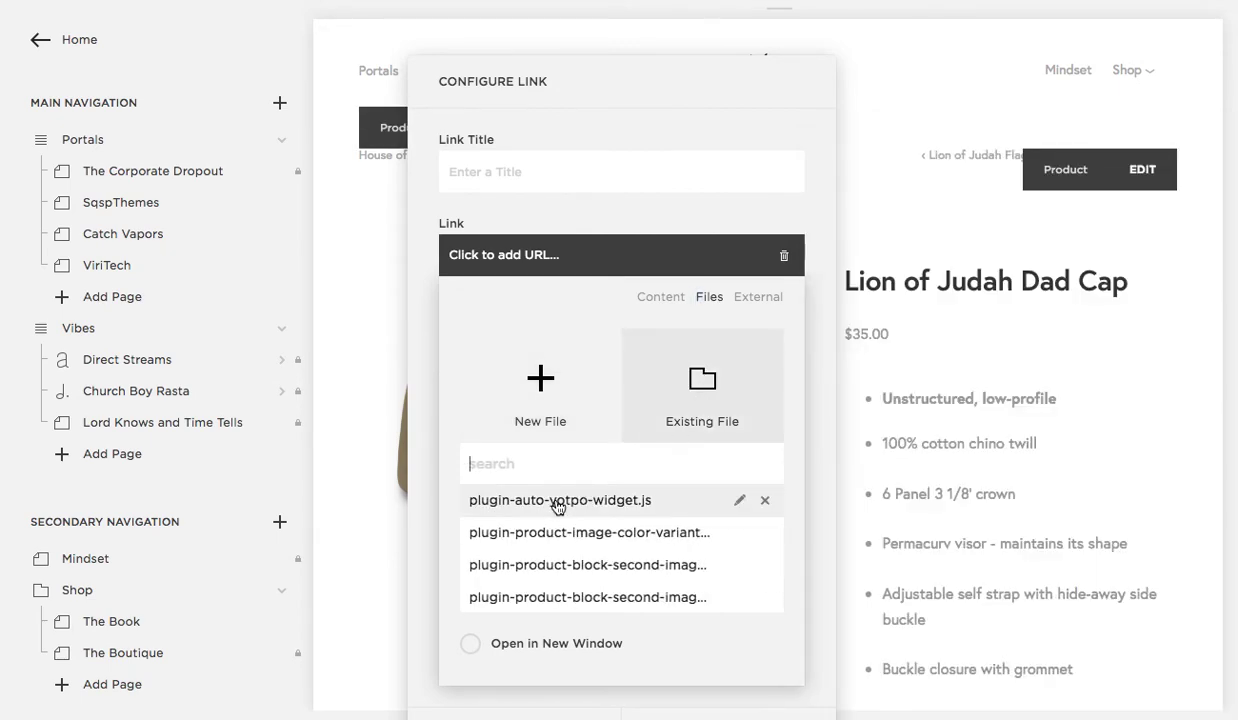
left_click(483, 710)
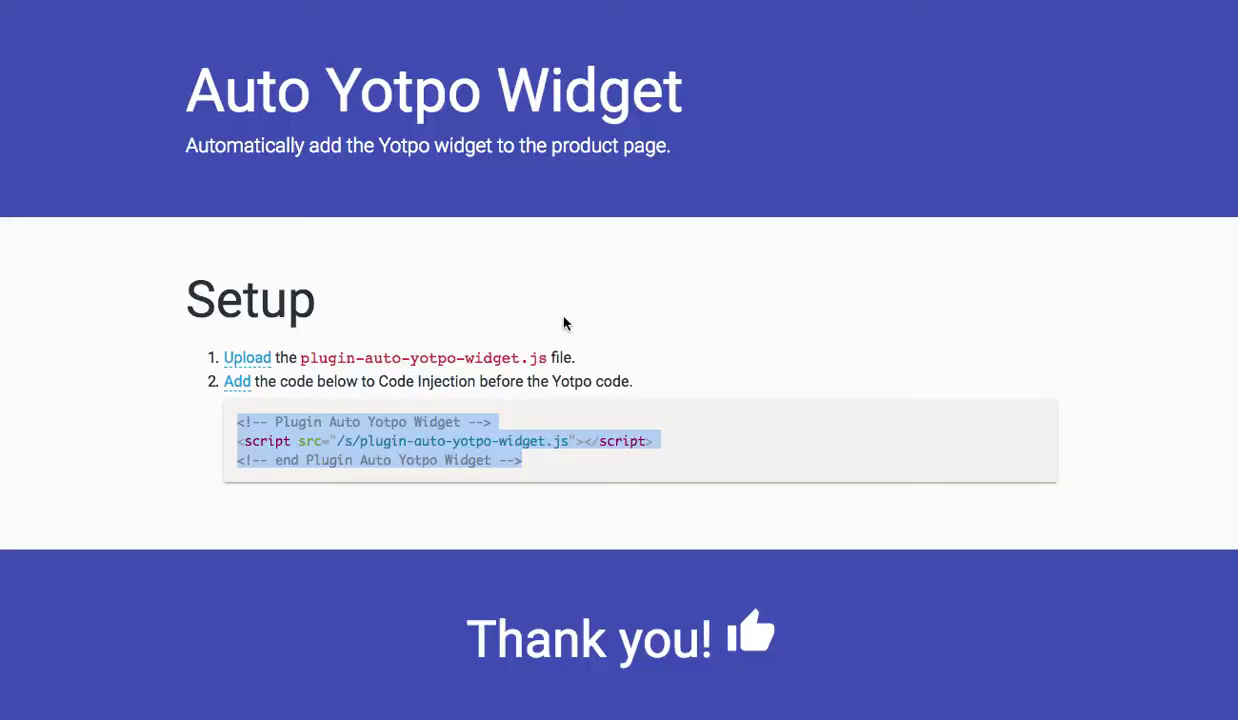
Copy the Auto Yotpo Widget script snippet from the plugin's setup page into the site's footer code injection, above the Yotpo script.
left_click(418, 457)
left_click_drag(532, 470, 240, 427)
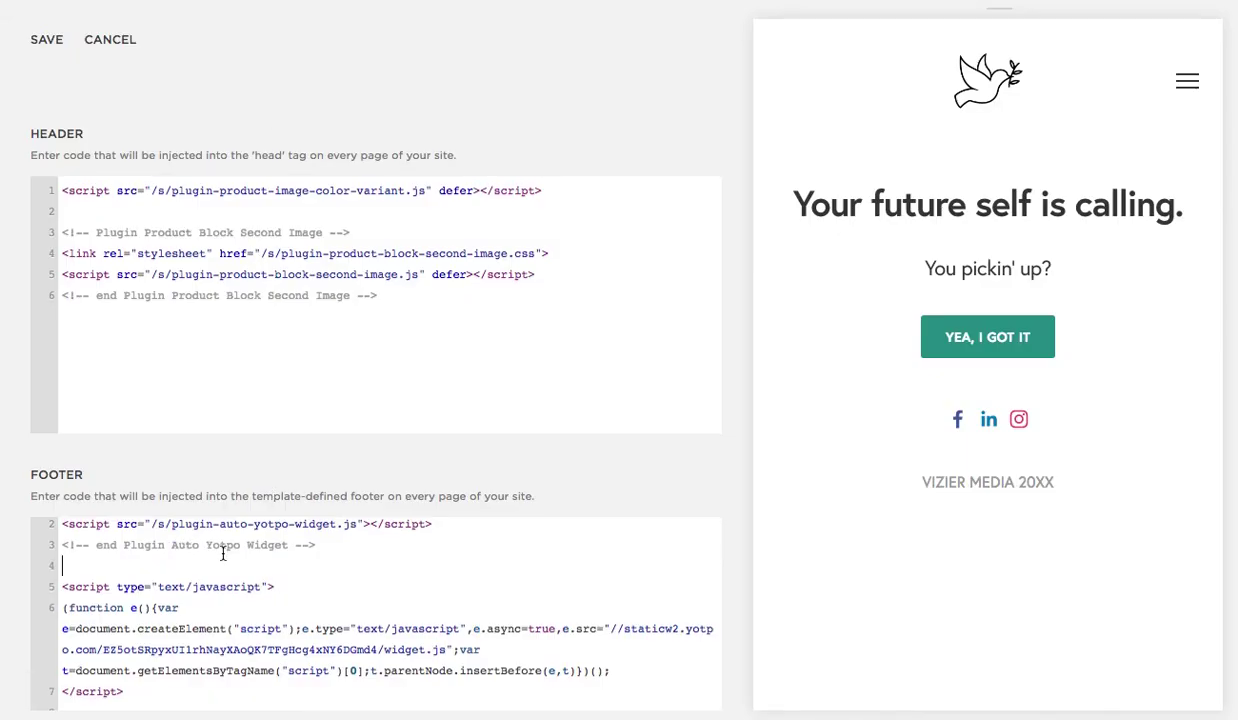
scroll(178, 536, "down", 1)
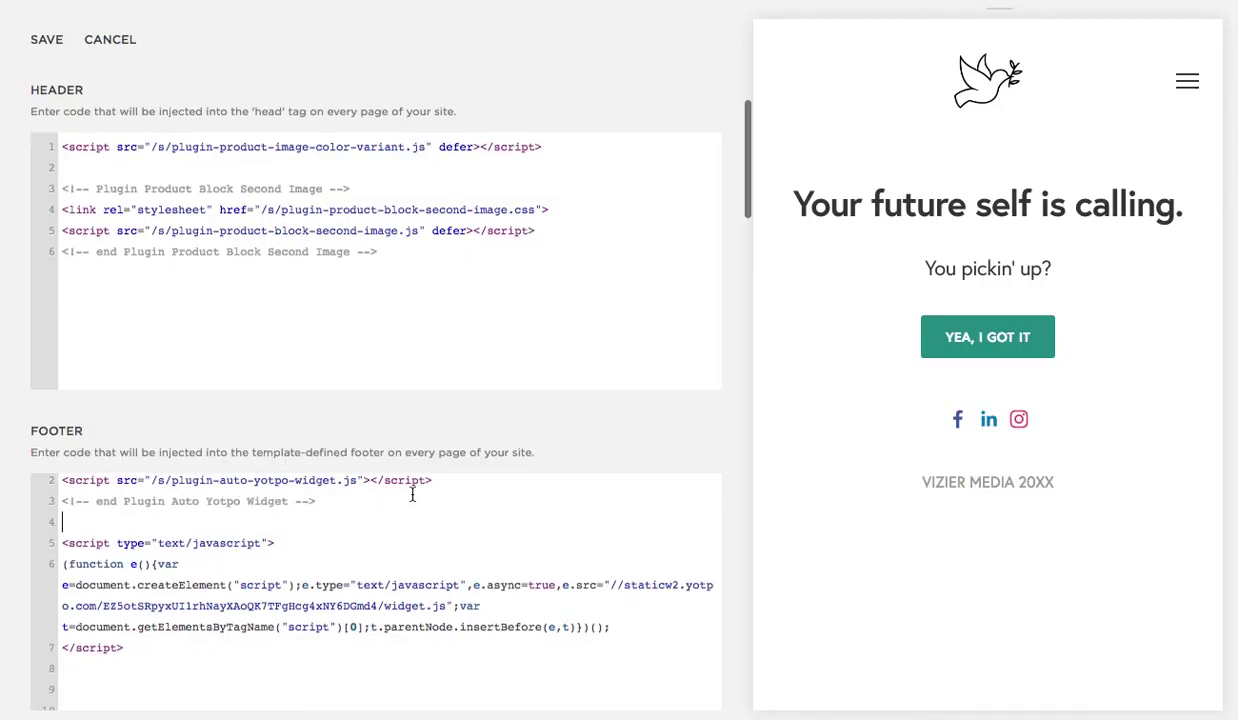
left_click_drag(450, 480, 41, 489)
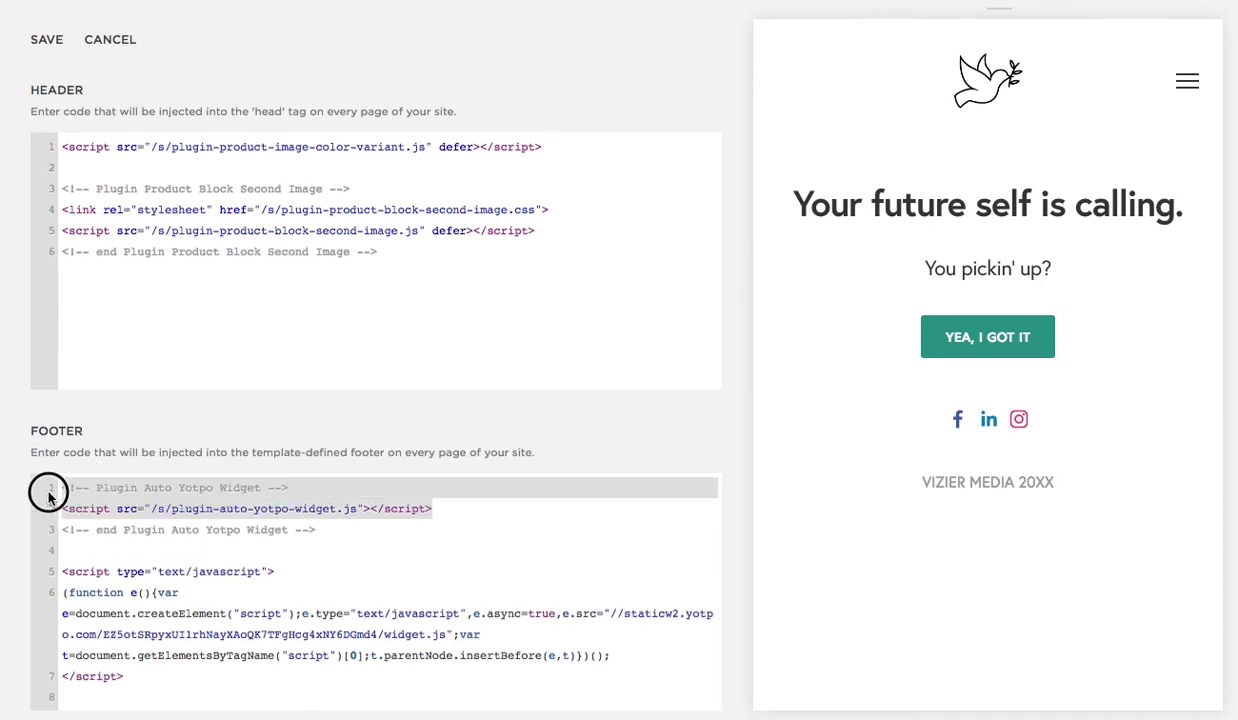
left_click_drag(330, 535, 75, 480)
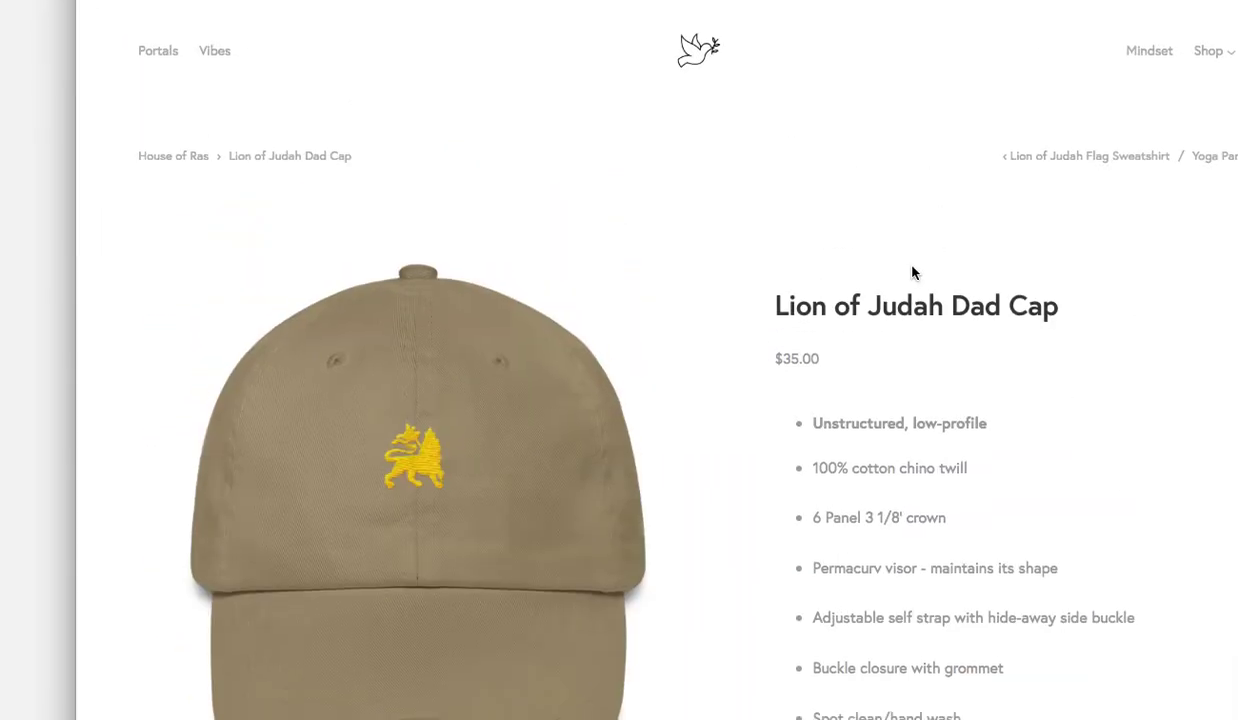
Check the Lion of Judah Dad Cap and yoga pants product pages for the Yotpo review widget, reloading the yoga pants page.
scroll(912, 271, "down", 10)
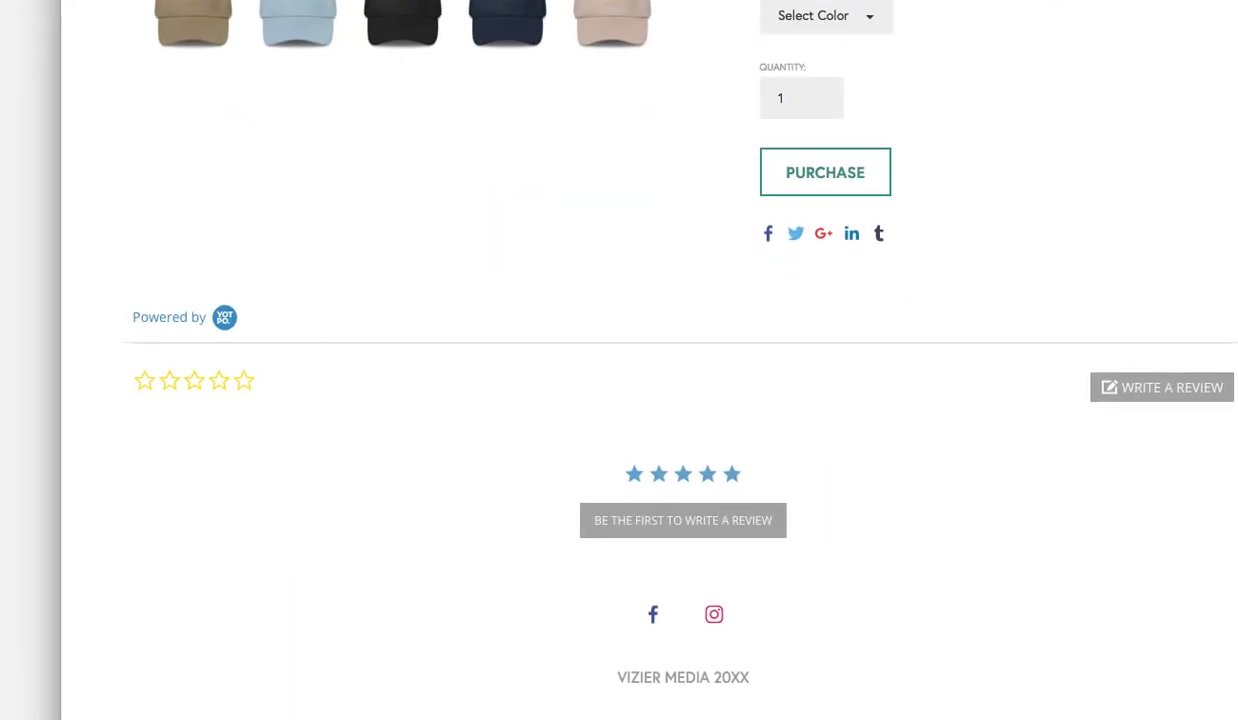
scroll(904, 372, "up", 10)
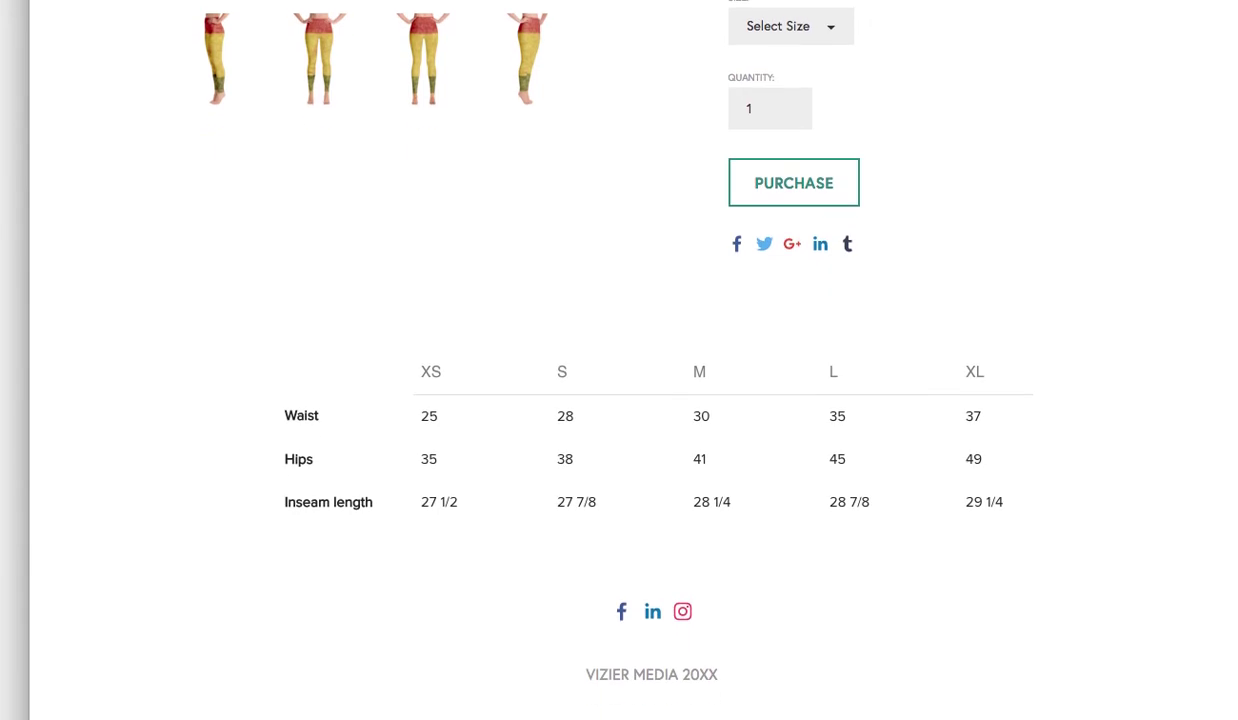
key("F5")
scroll(931, 423, "down", 8)
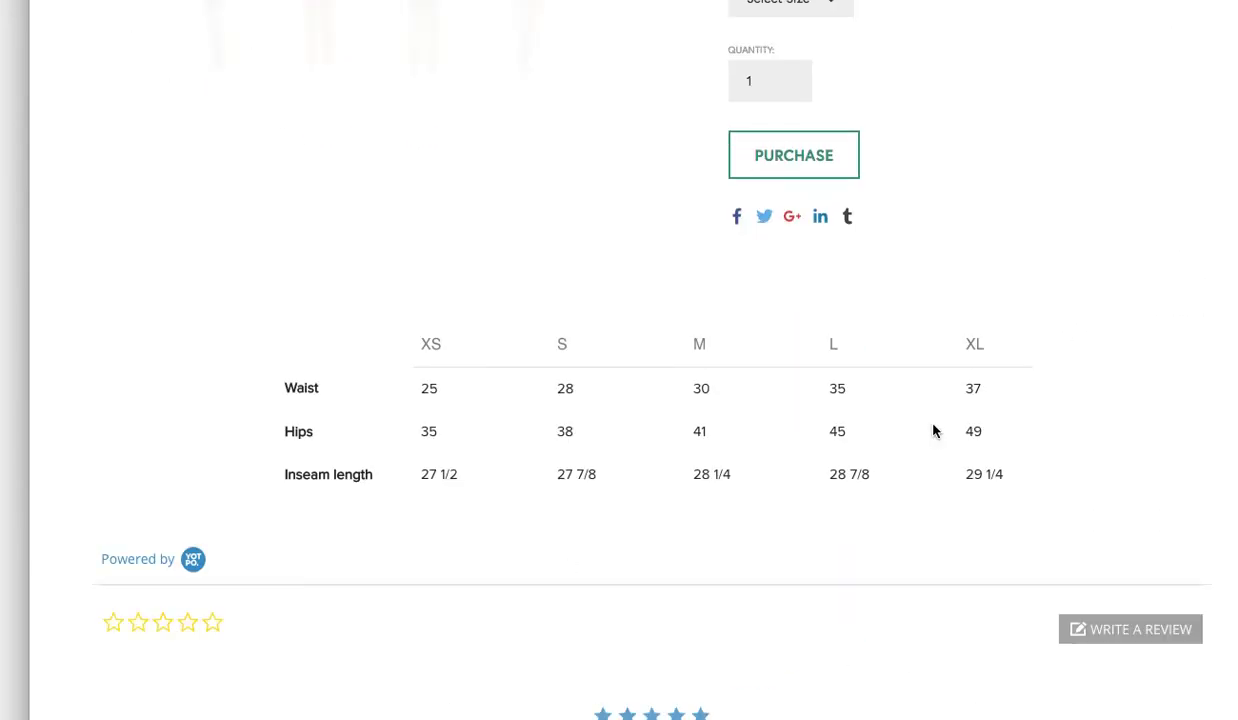
scroll(935, 425, "down", 3)
scroll(827, 424, "up", 12)
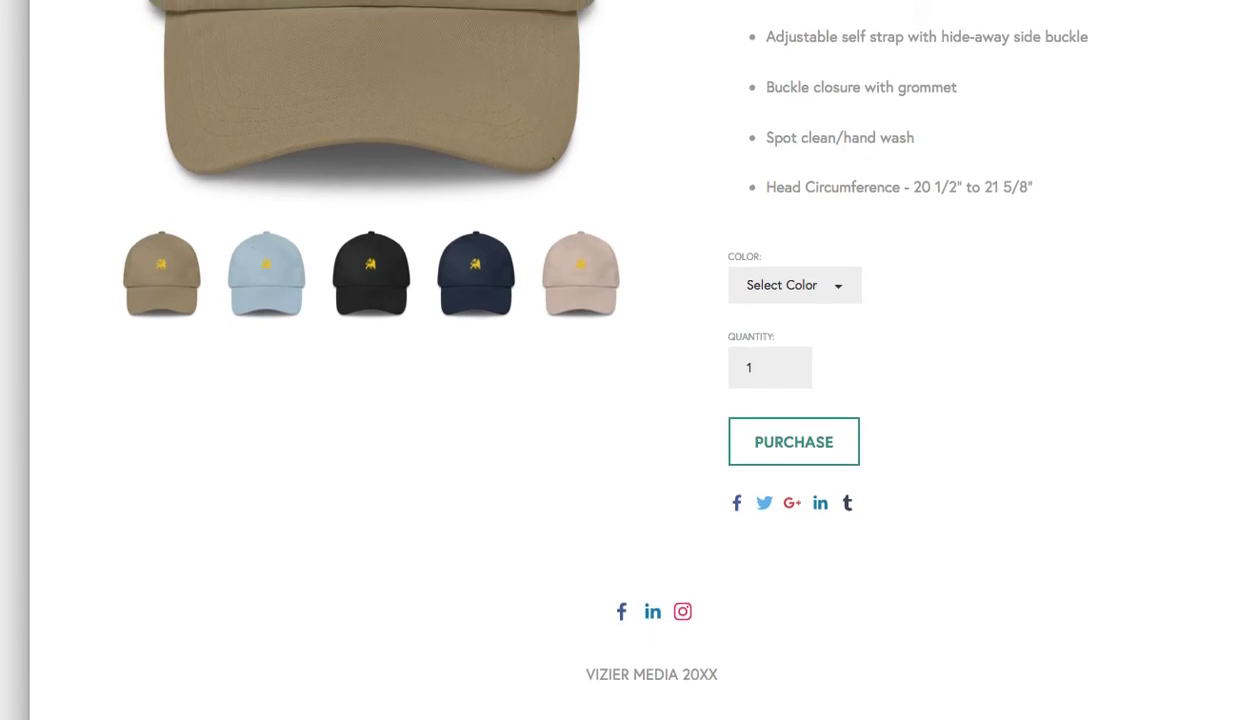
scroll(968, 320, "down", 7)
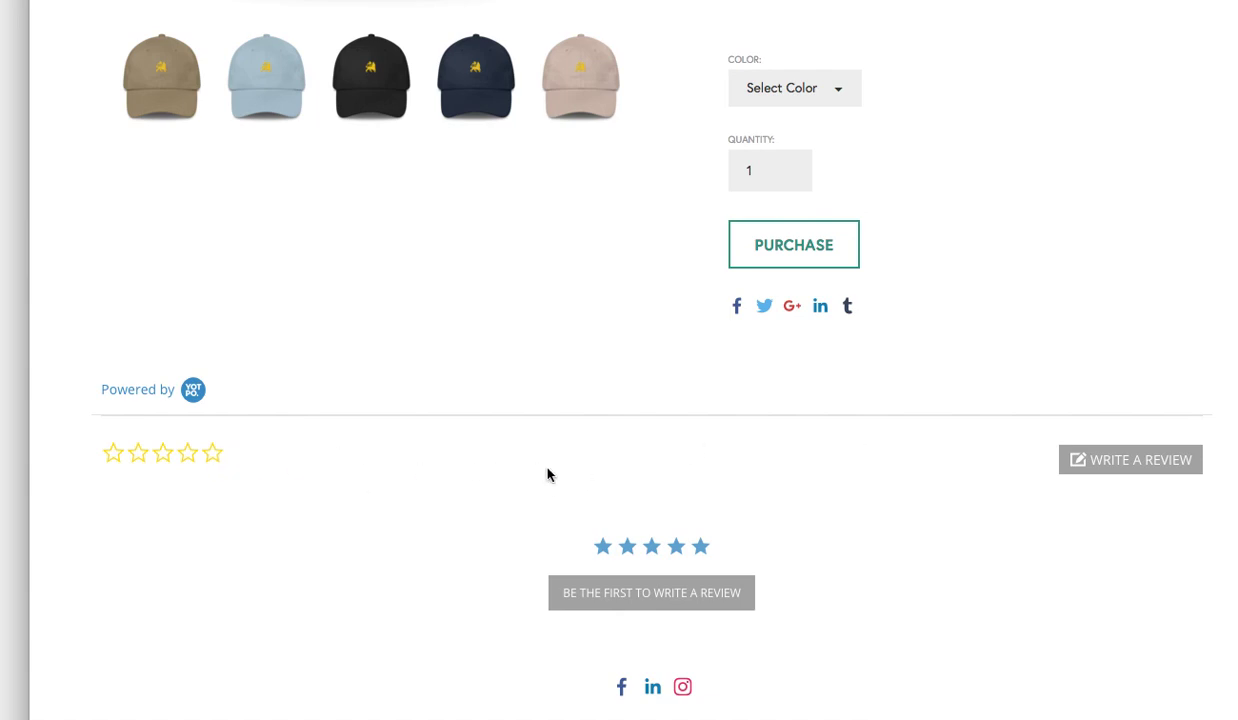
key("Escape")
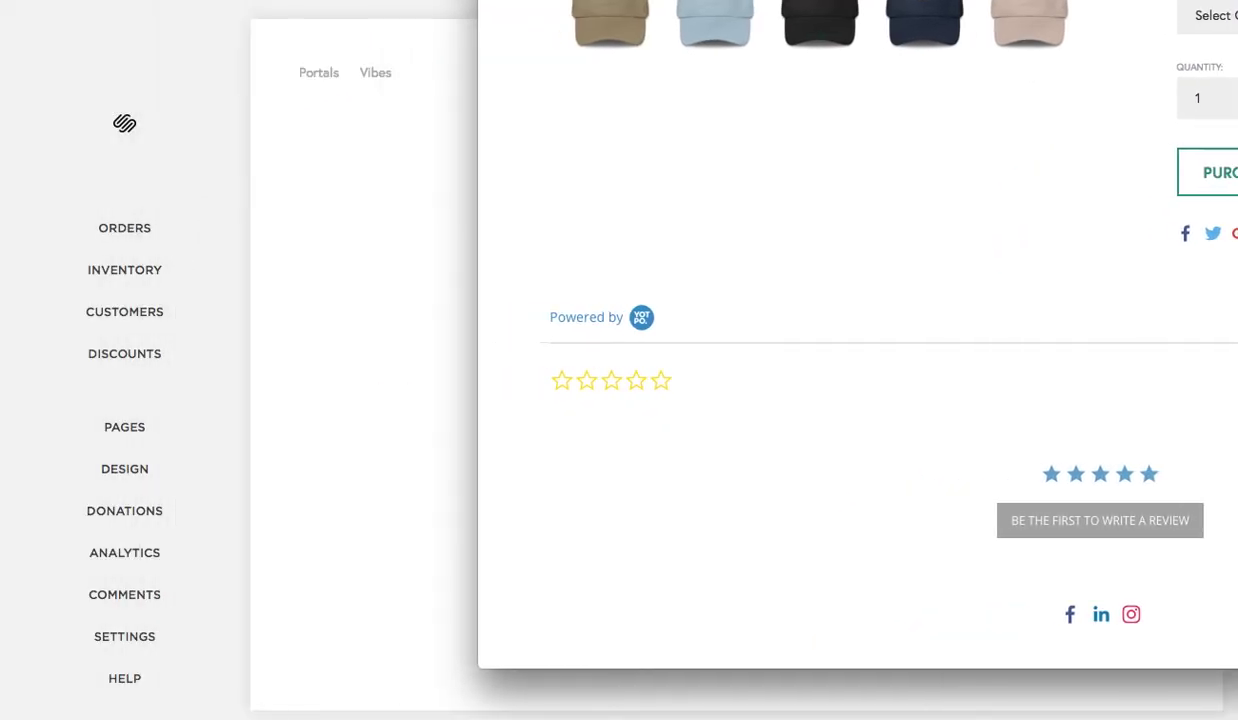